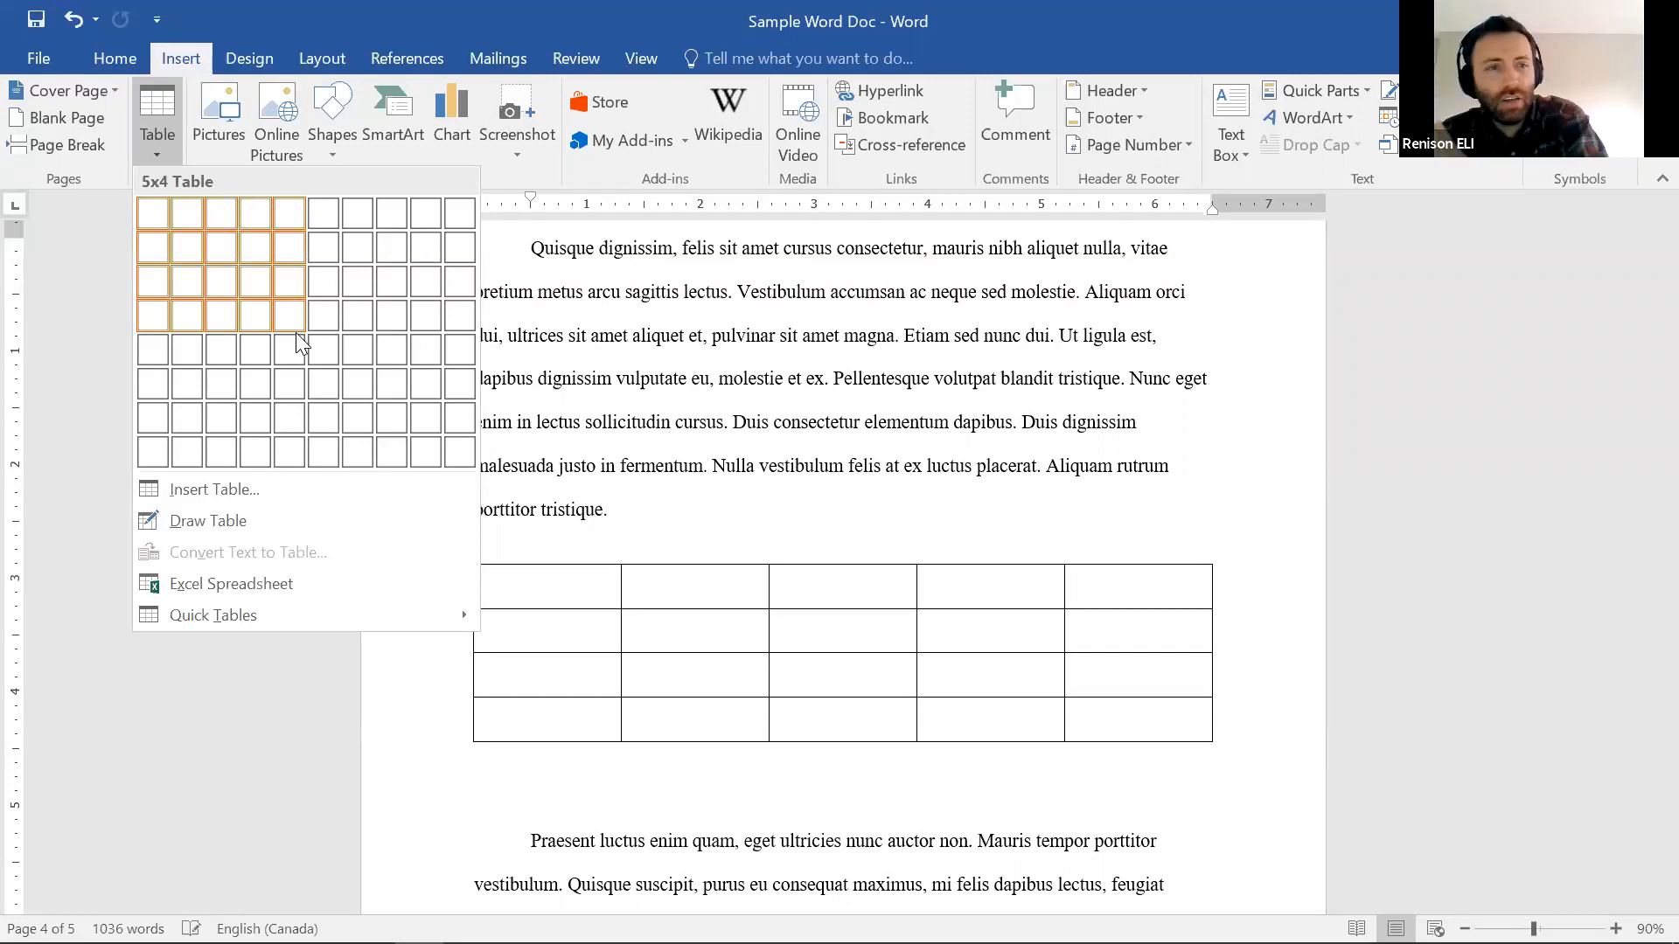
# Insert a 5-column, 4-row table below the first paragraph
pyautogui.click(296, 333)
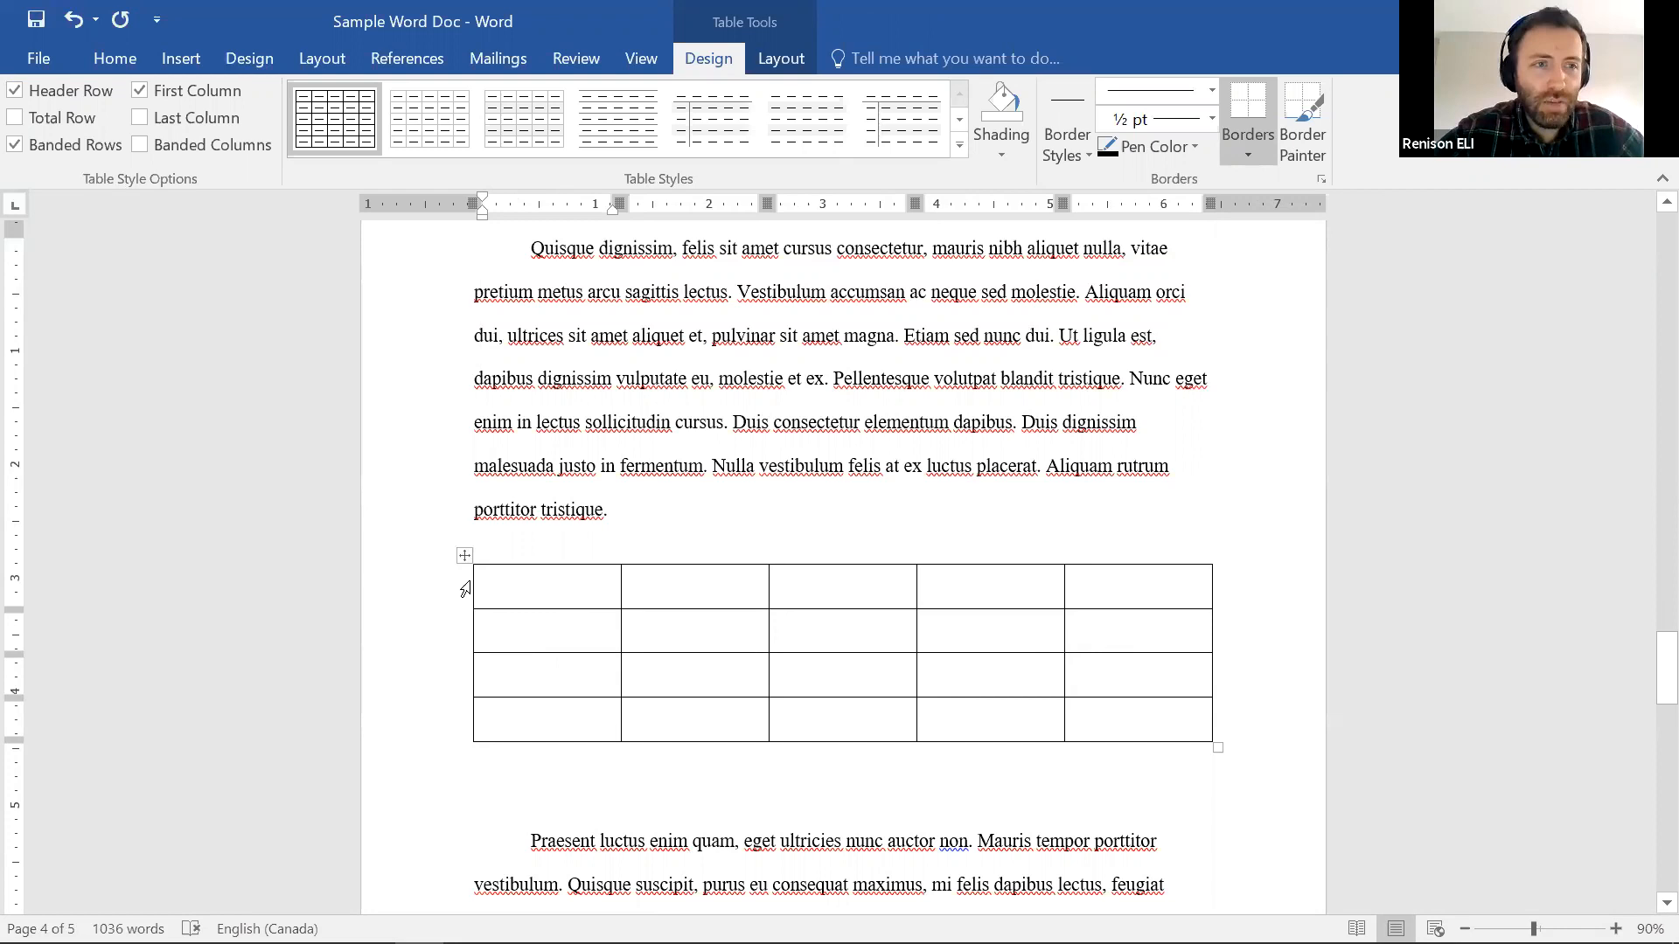
pyautogui.rightClick(560, 587)
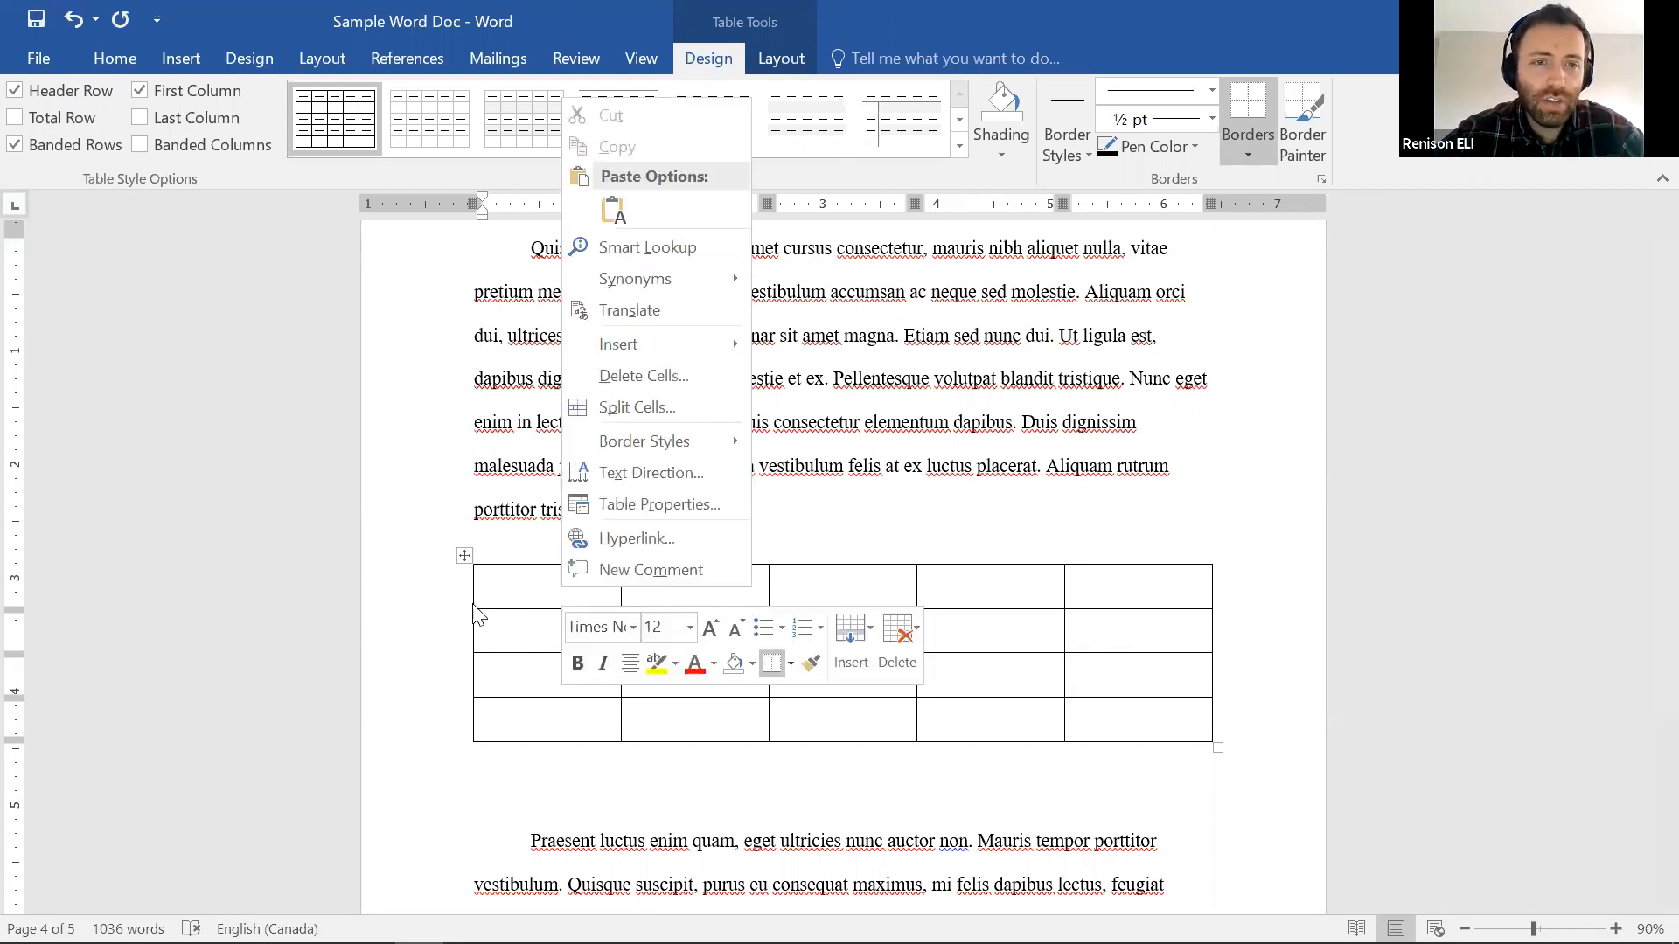
pyautogui.click(747, 16)
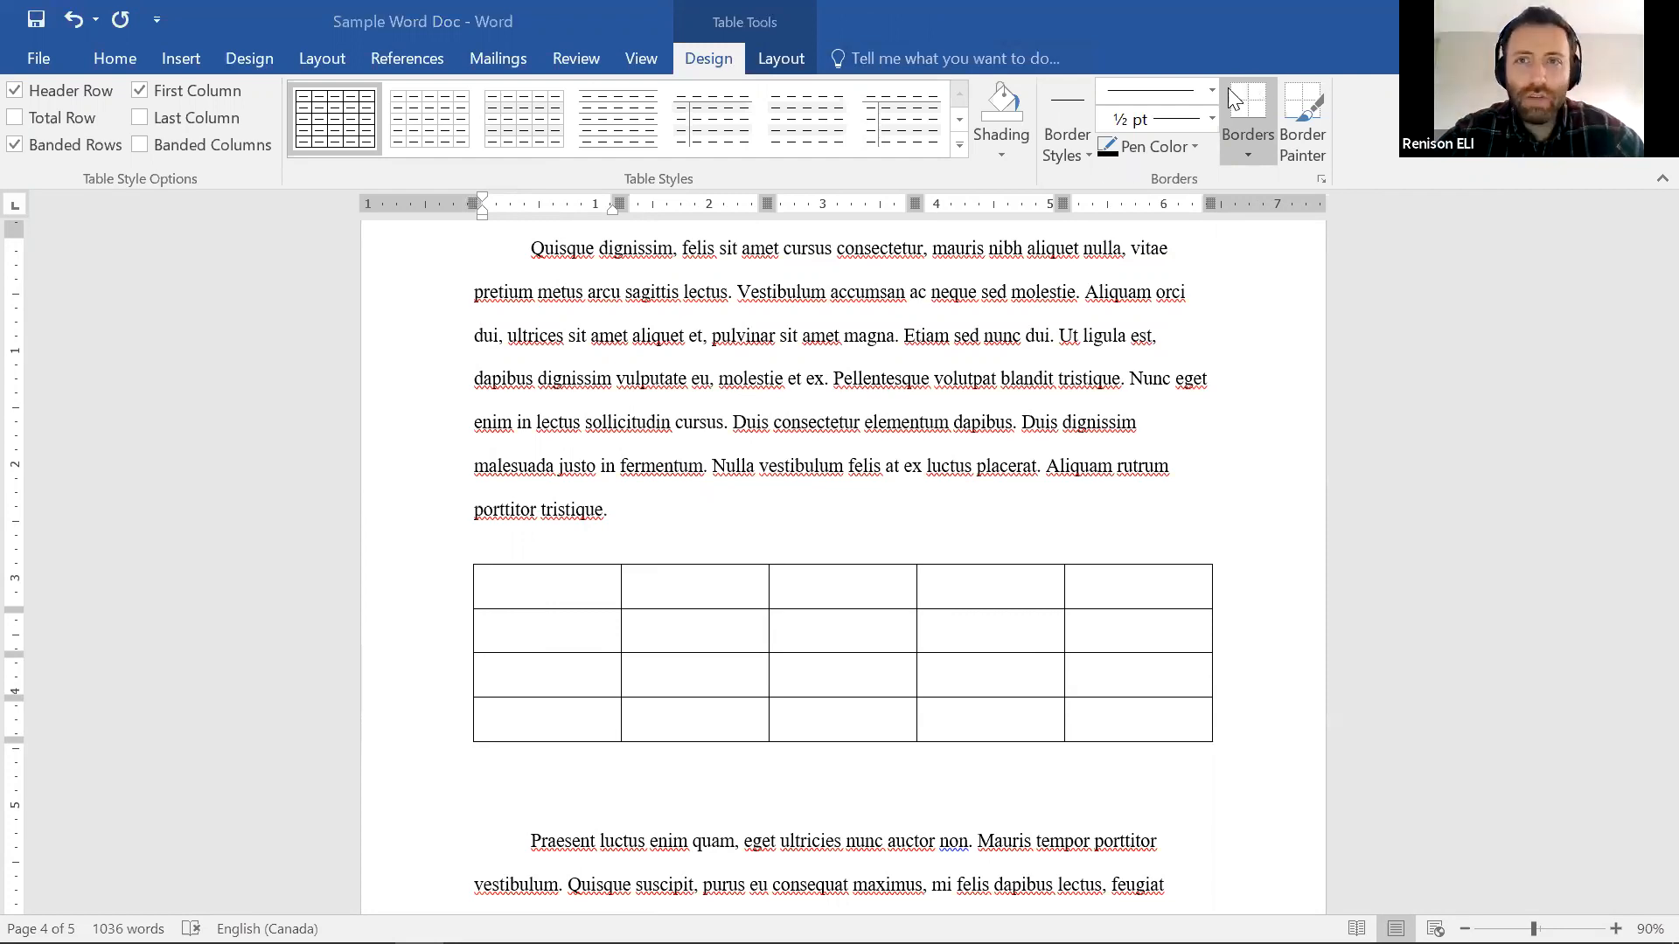
# Try painting a 3 pt border onto the table with Border Painter, then stop painting
pyautogui.click(1087, 157)
pyautogui.click(999, 266)
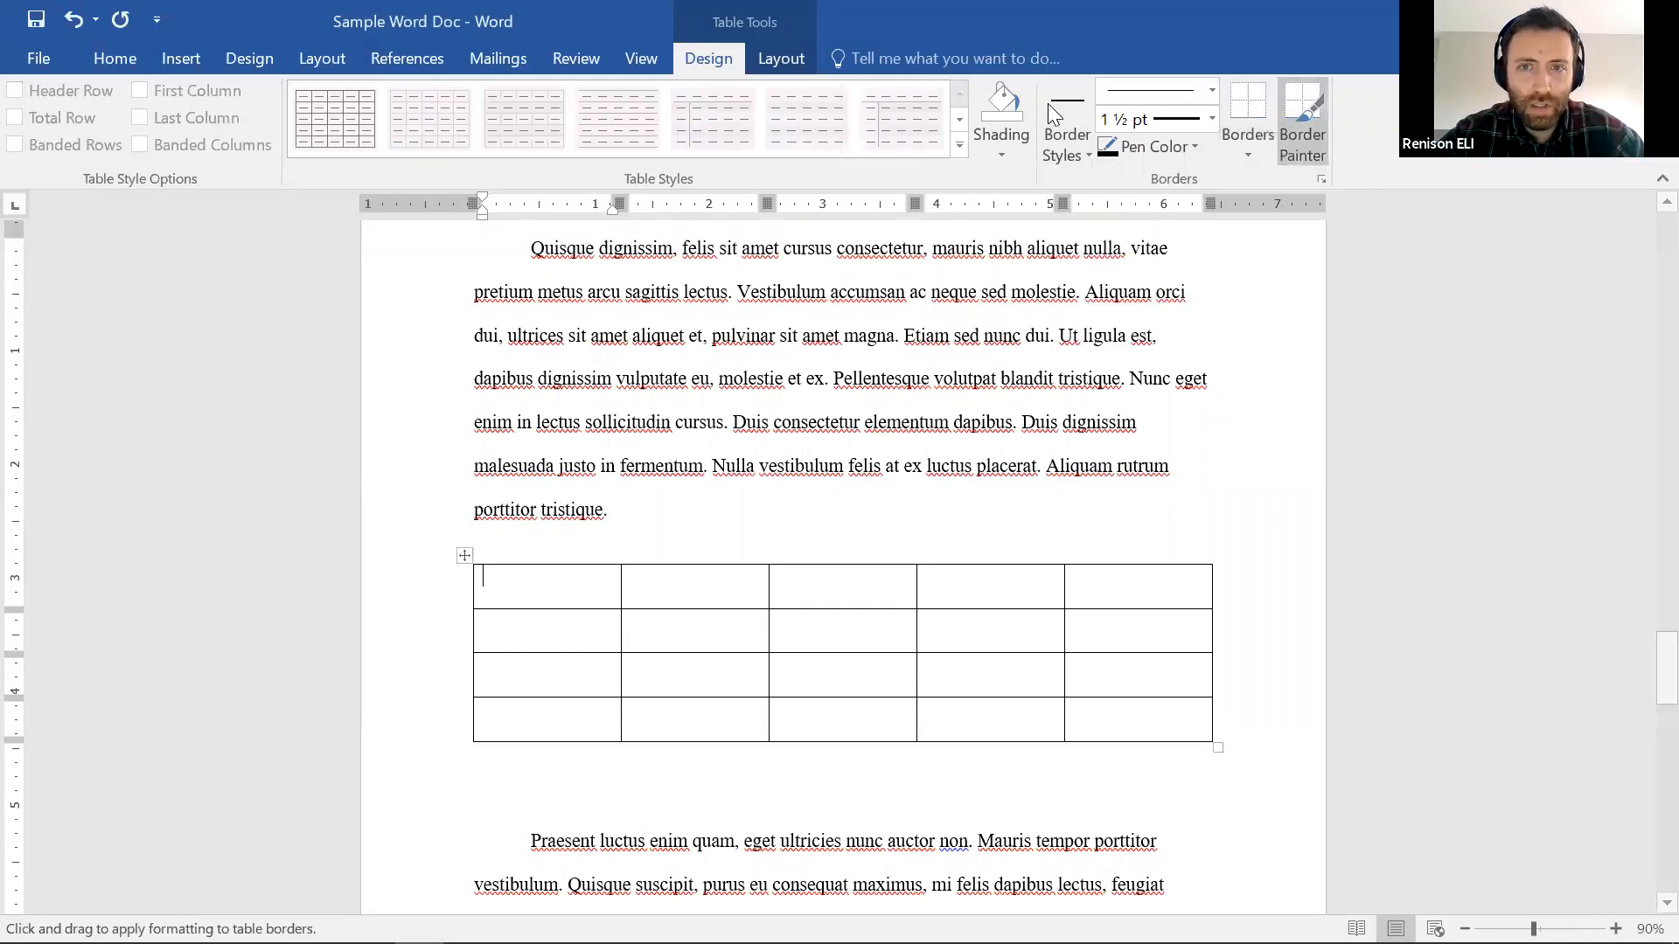
pyautogui.click(1207, 113)
pyautogui.click(1165, 355)
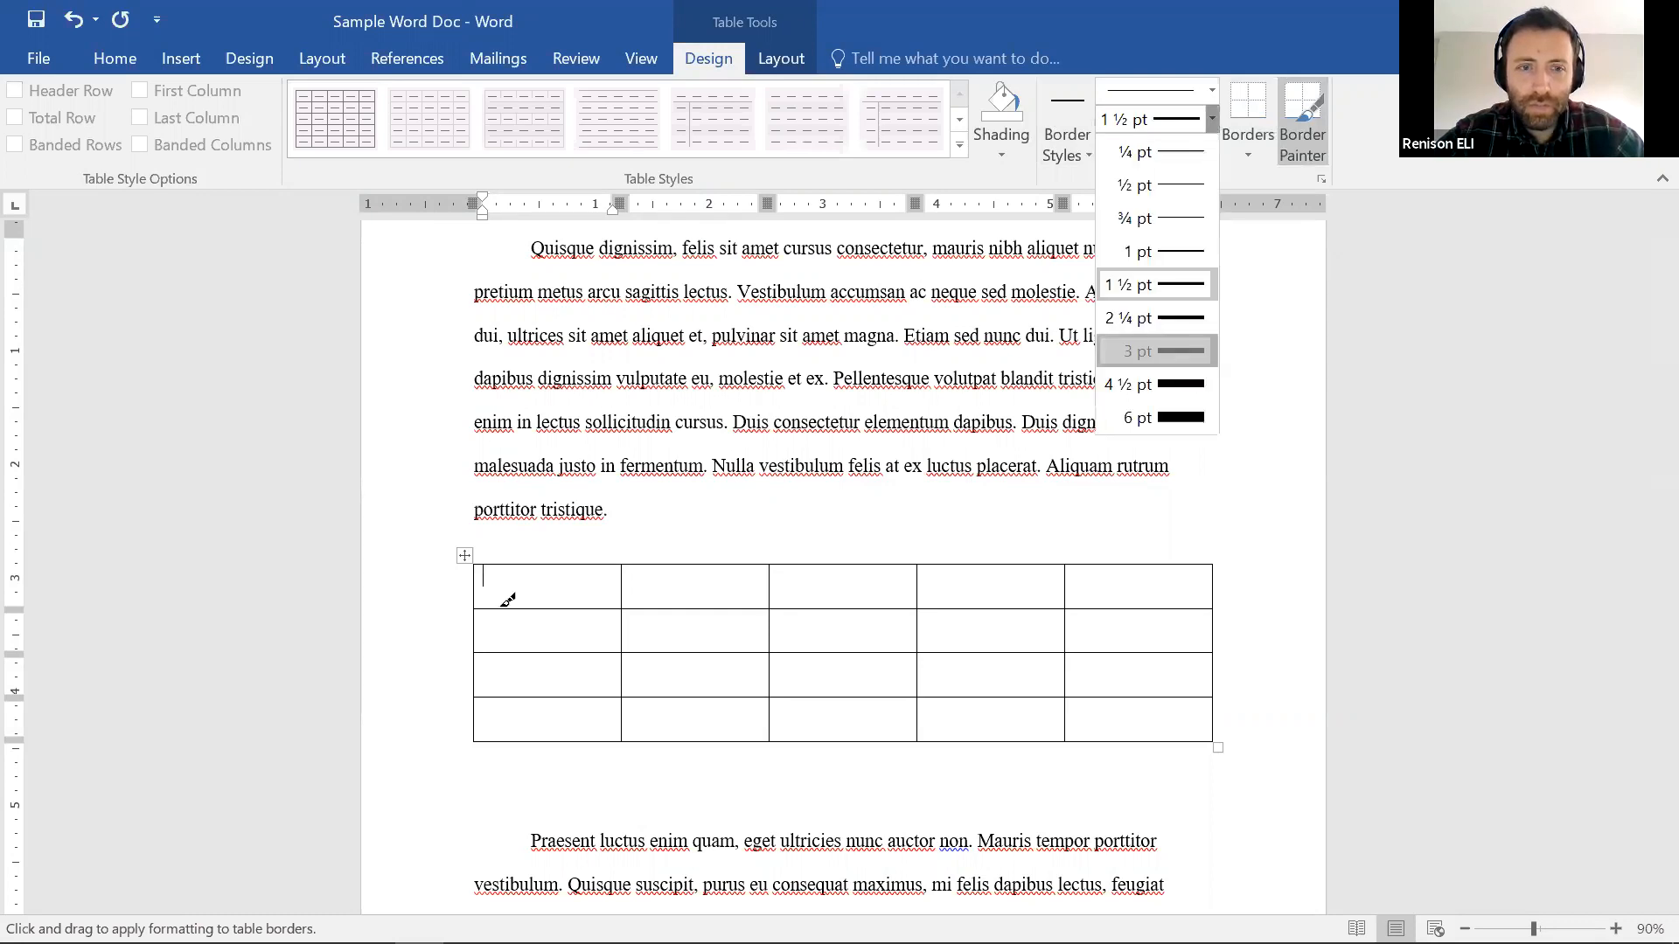
pyautogui.moveTo(512, 593)
pyautogui.mouseDown()
pyautogui.moveTo(814, 675)
pyautogui.moveTo(817, 654)
pyautogui.mouseUp()
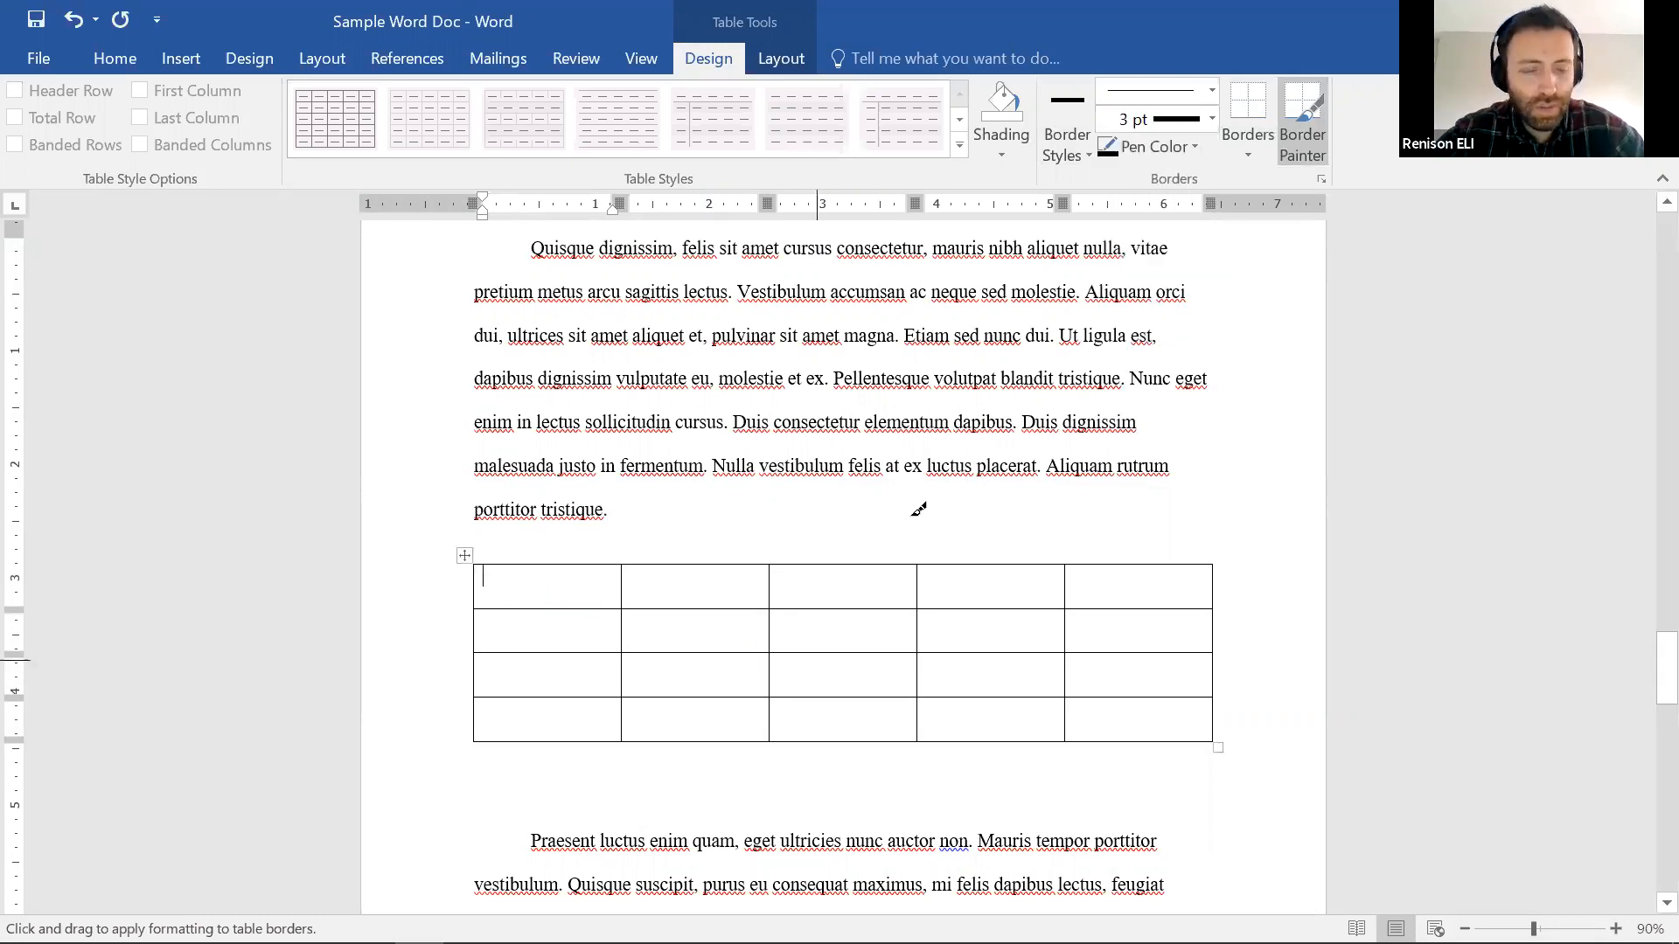
pyautogui.click(1007, 117)
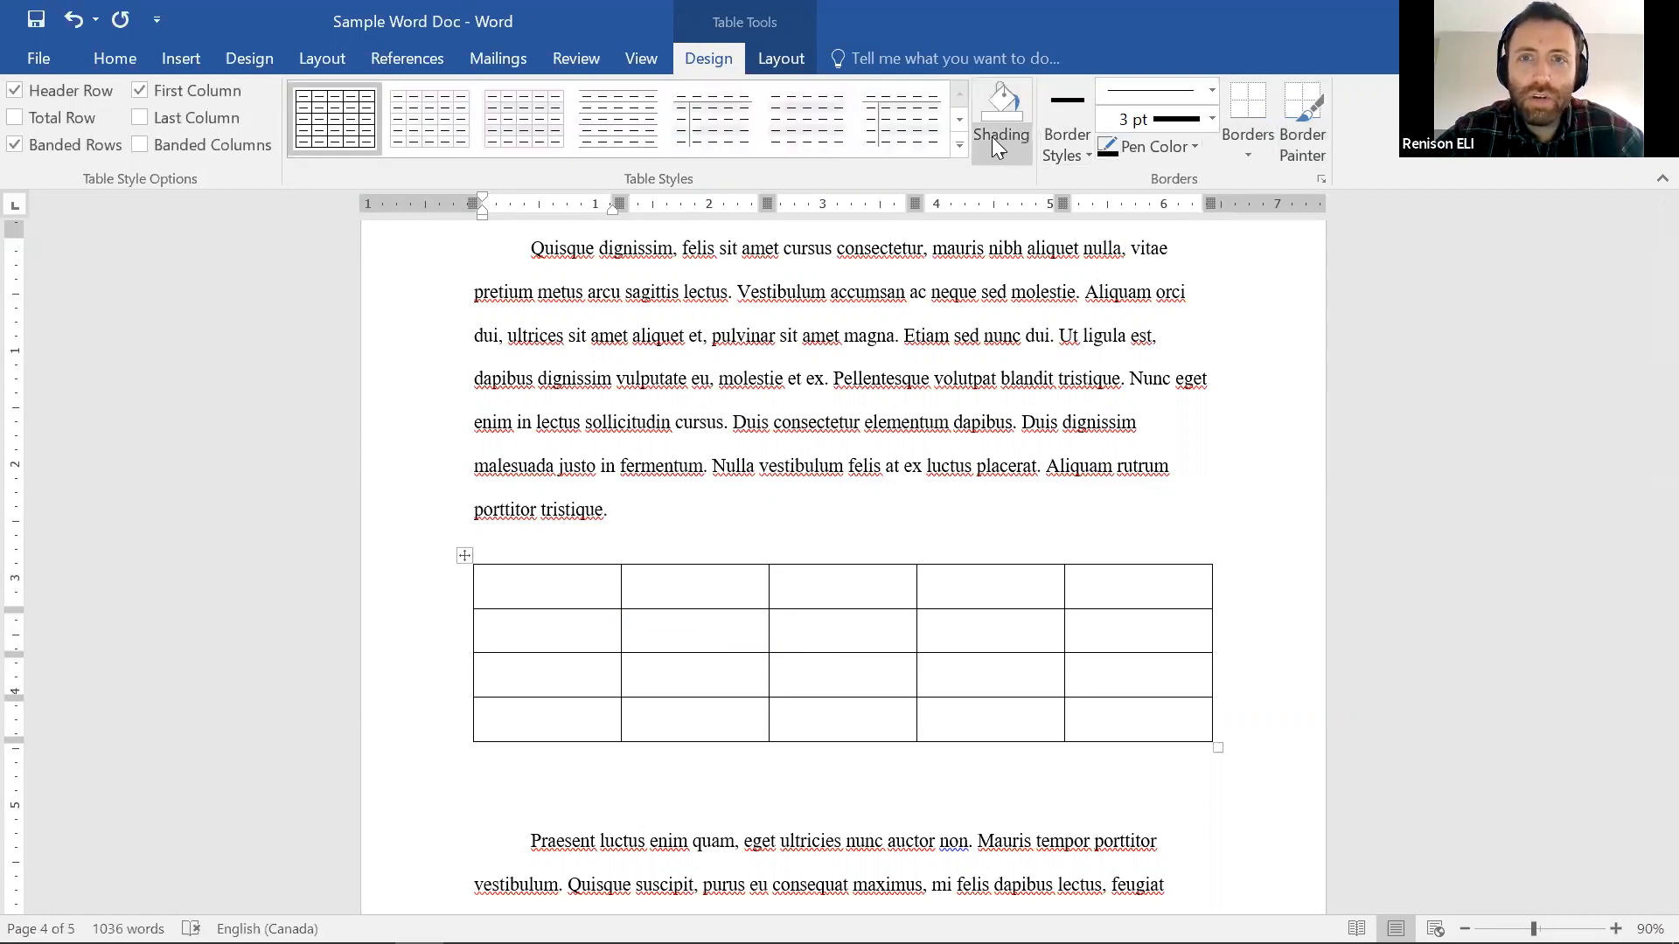
# Select the whole table and apply 1½ pt lines to all its borders
pyautogui.click(1261, 145)
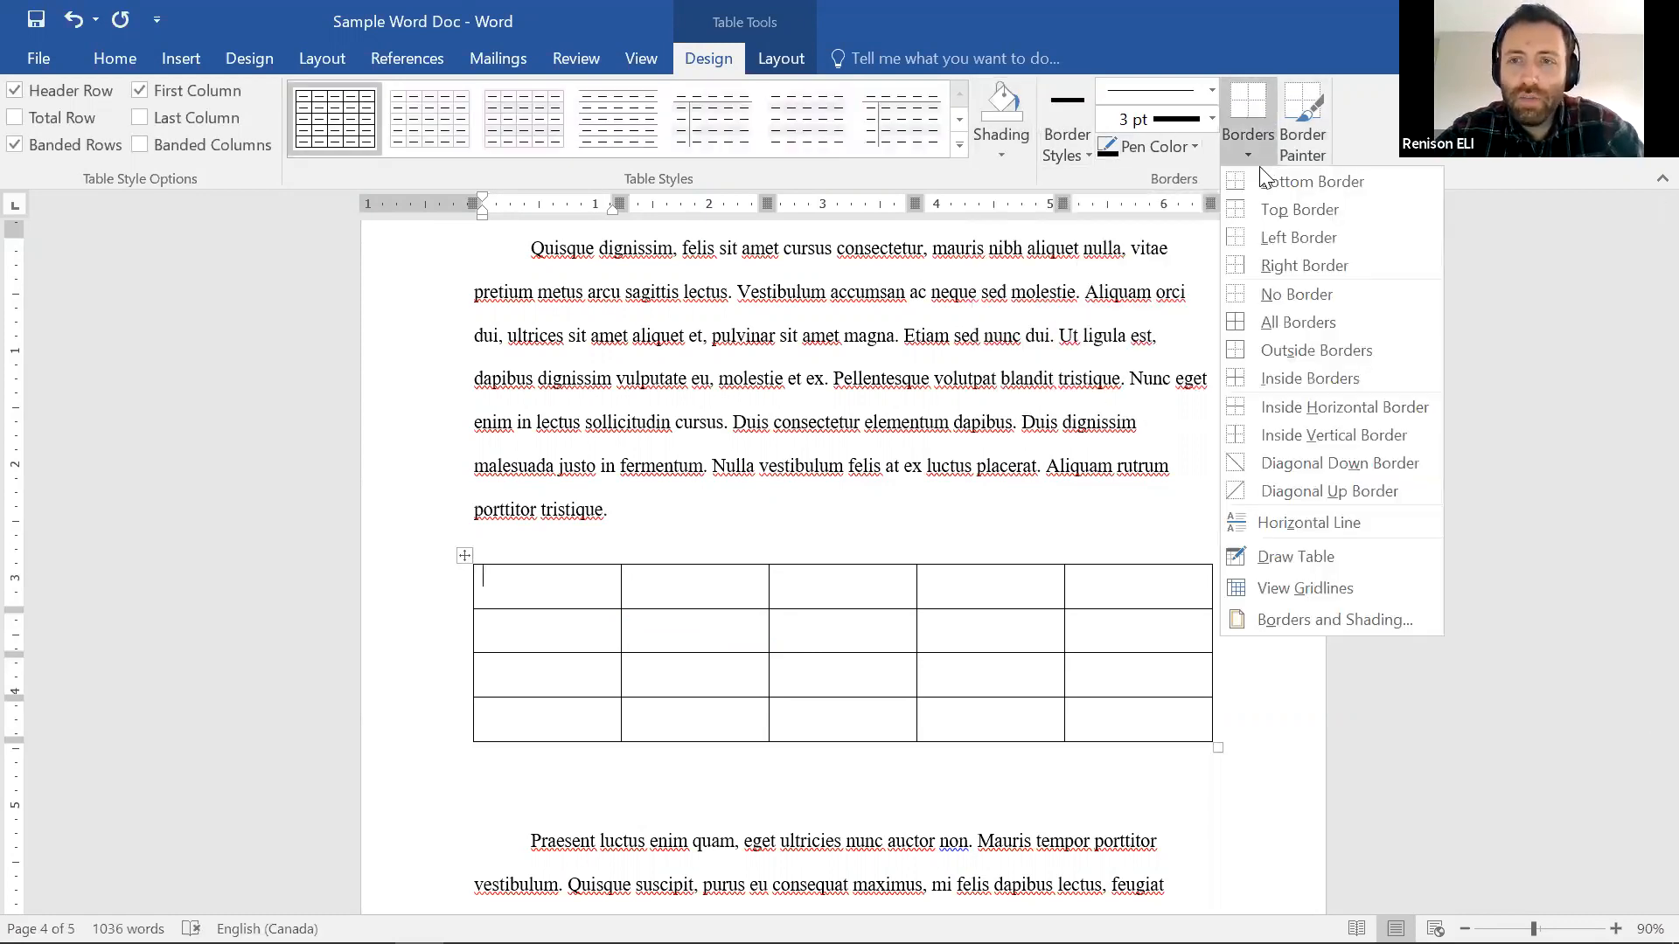
pyautogui.click(1268, 325)
pyautogui.moveTo(551, 592); pyautogui.dragTo(1109, 742)
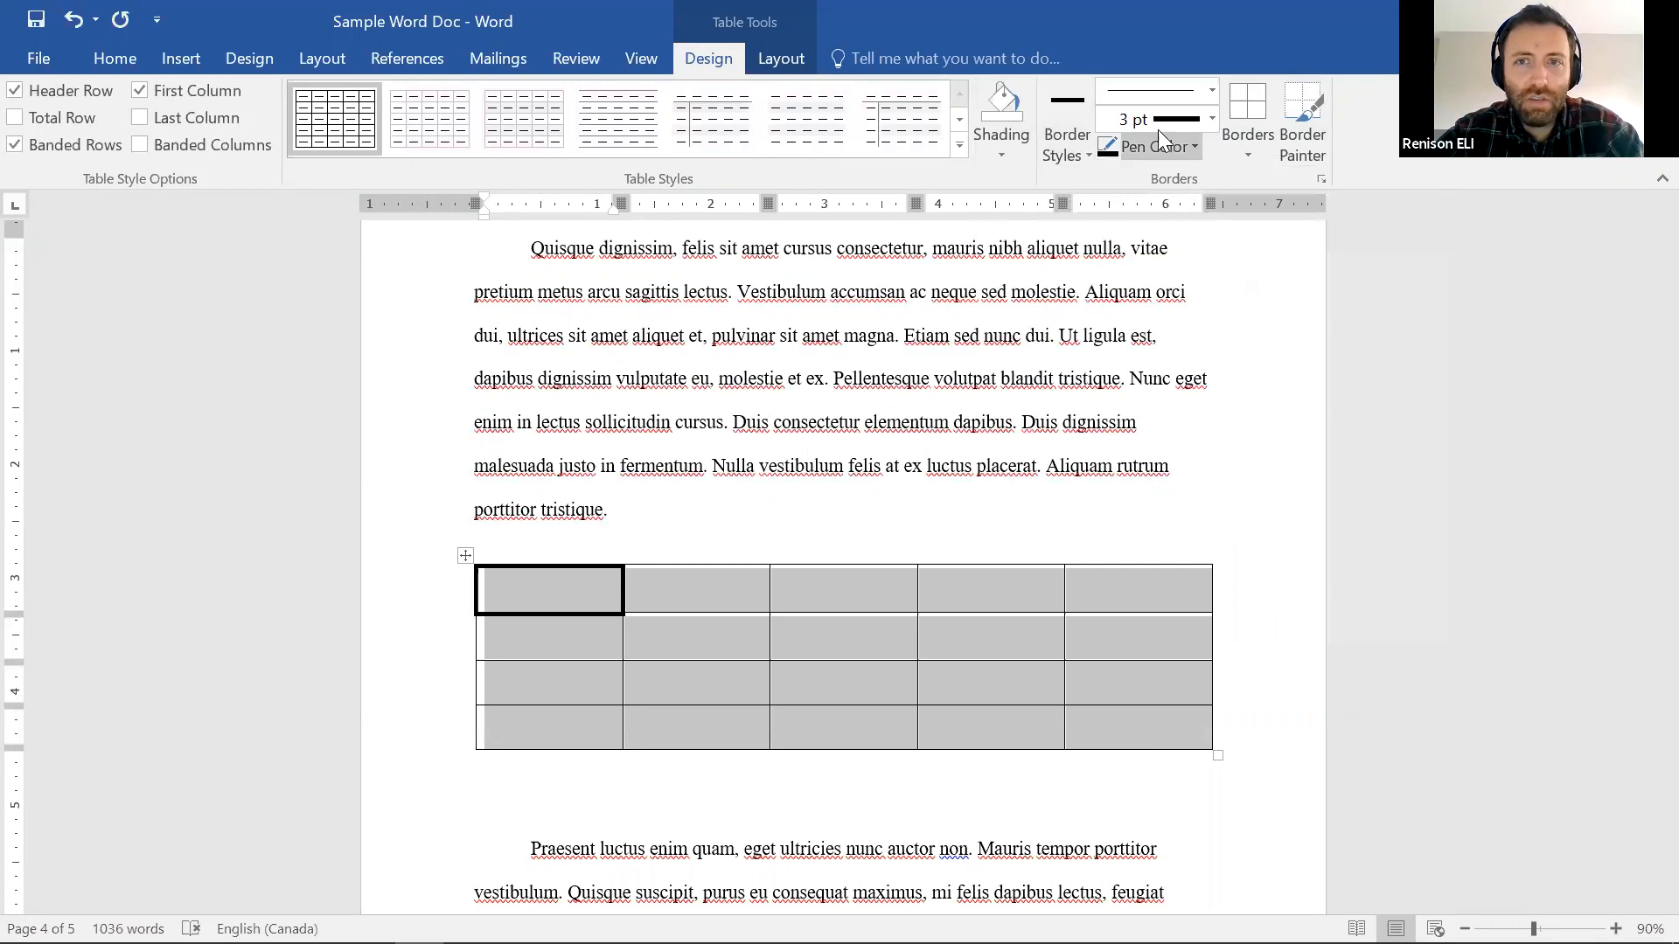
pyautogui.click(1068, 105)
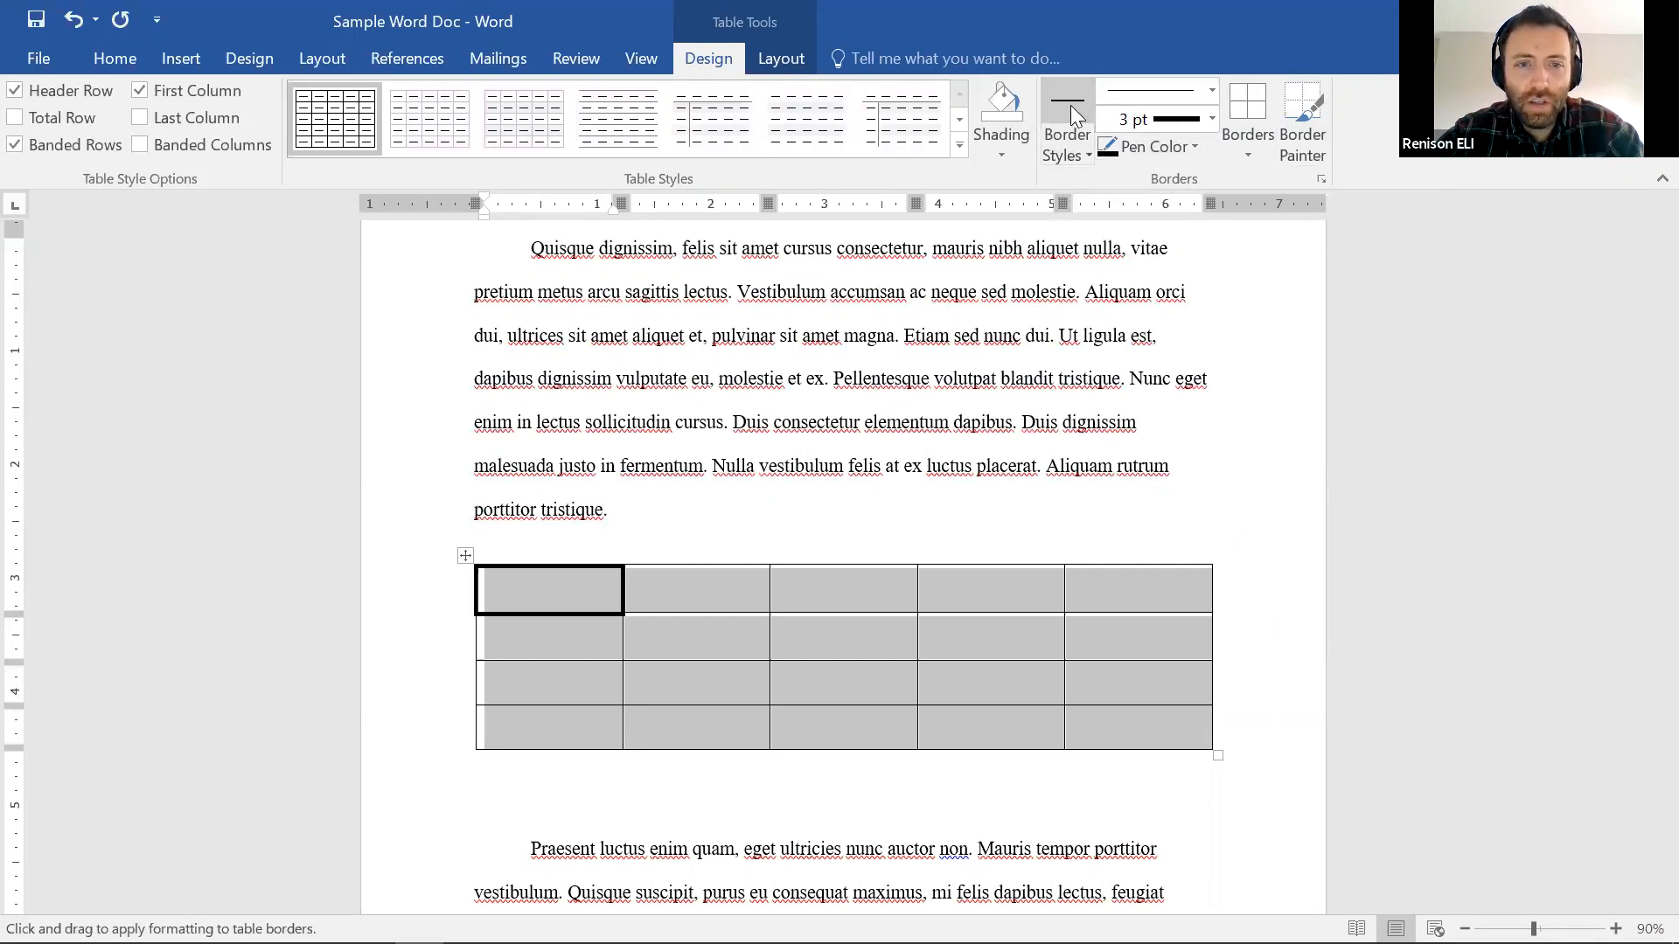
pyautogui.click(1259, 142)
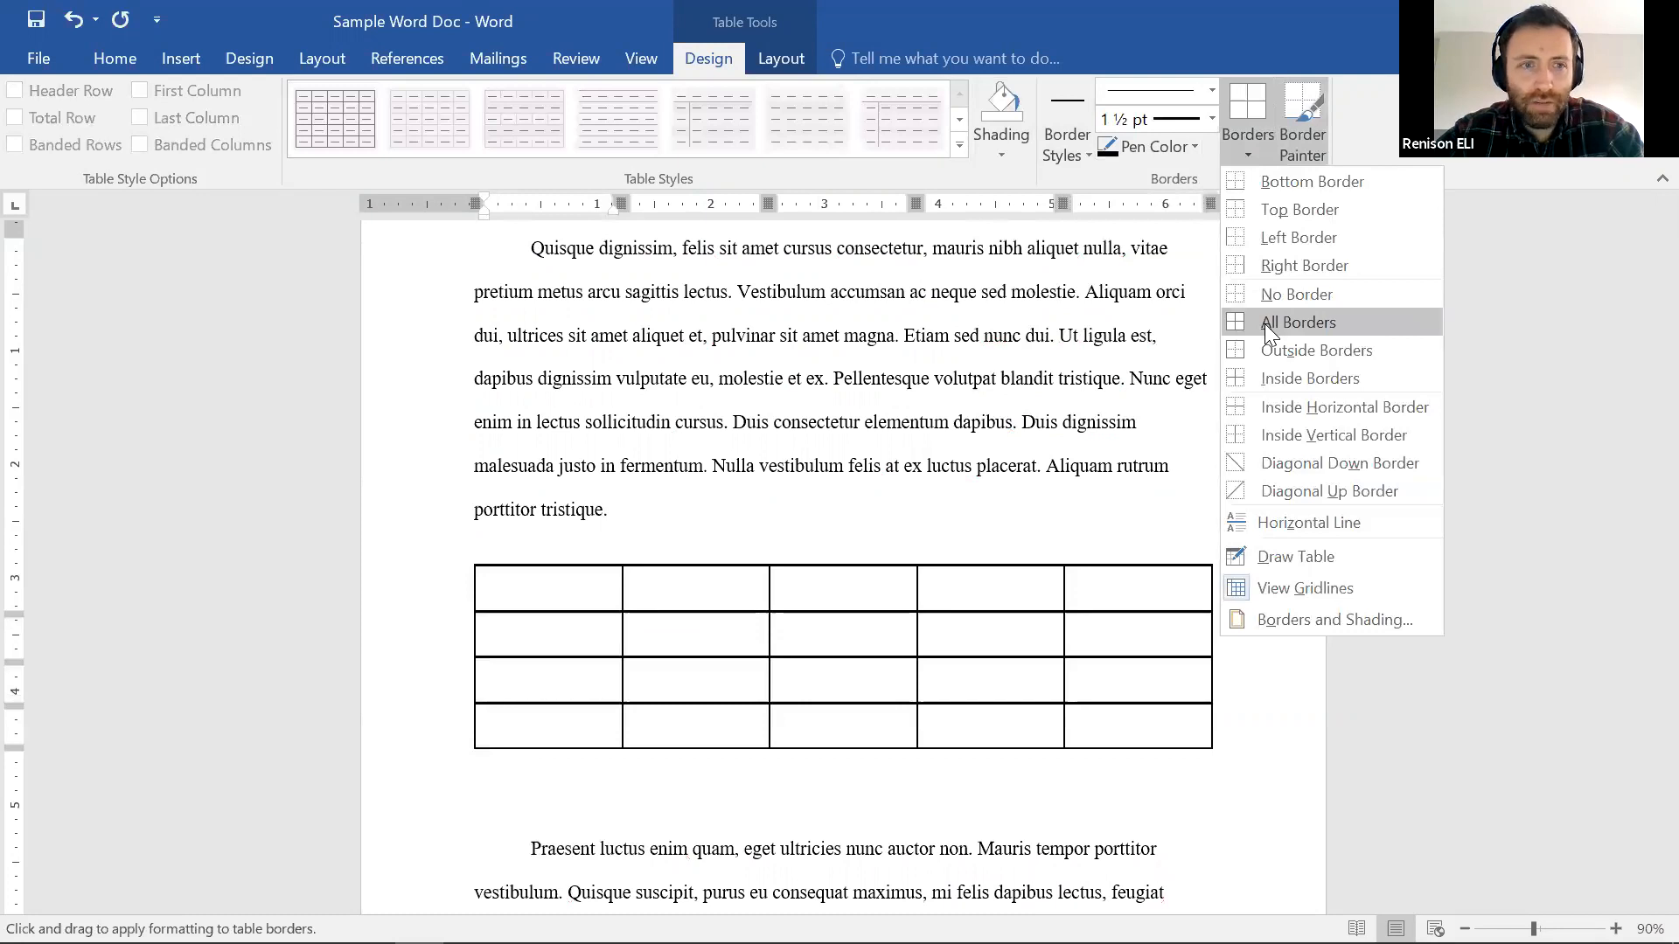
pyautogui.click(660, 666)
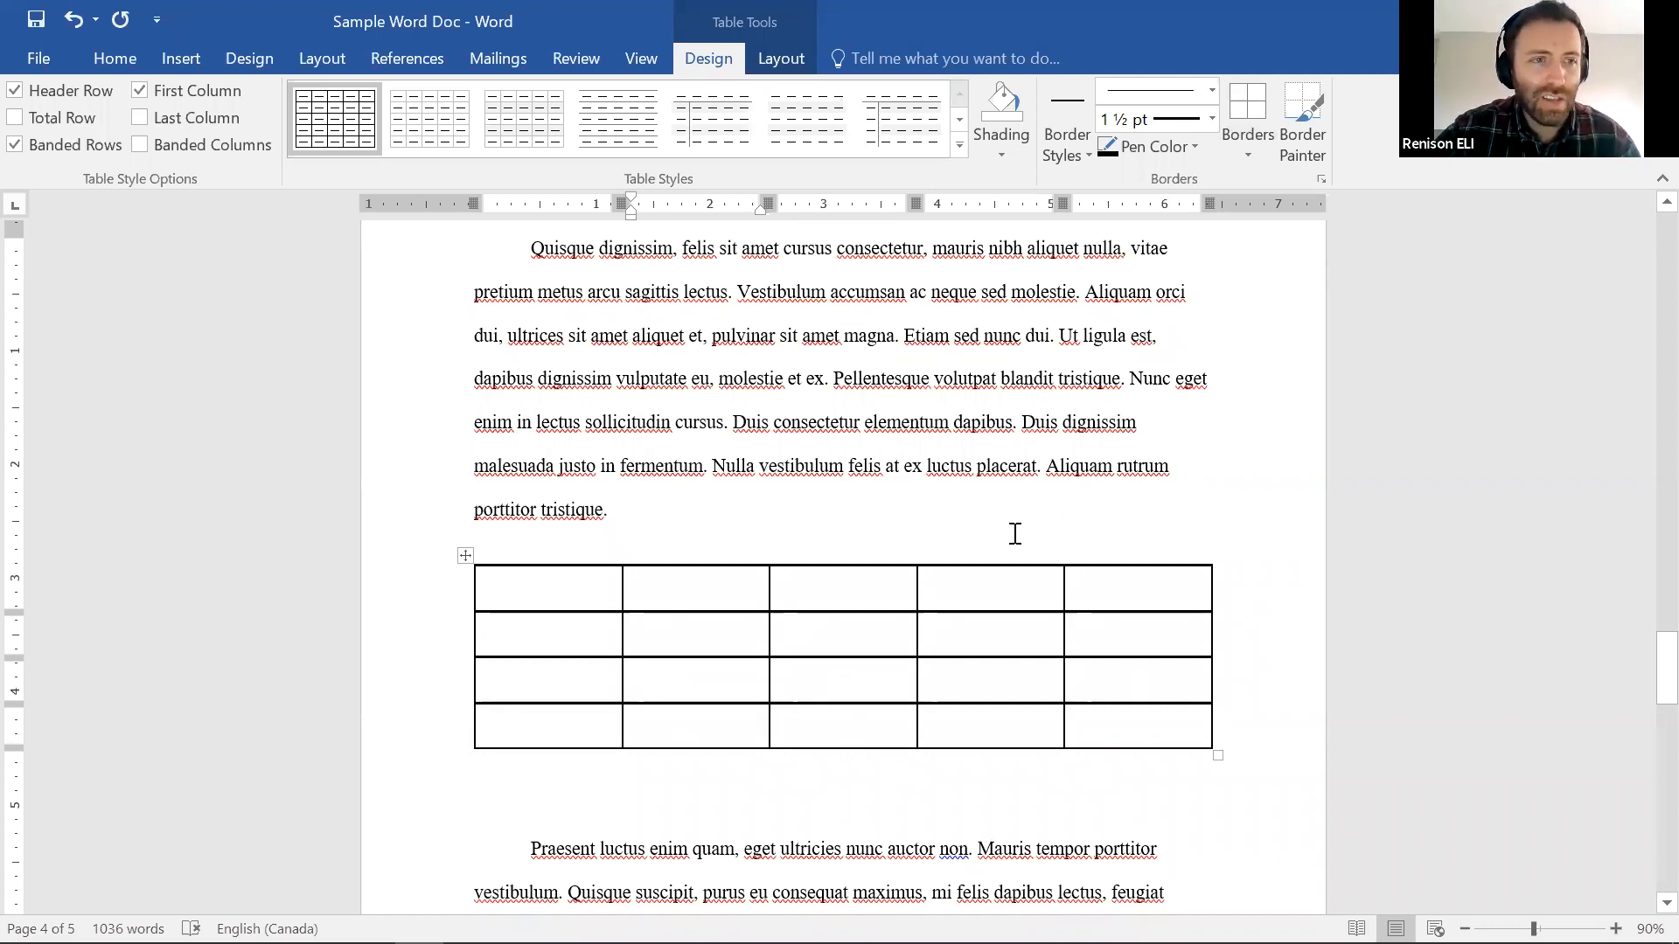
# Expand the Table Styles gallery to apply the blue Grid Table style
pyautogui.click(959, 142)
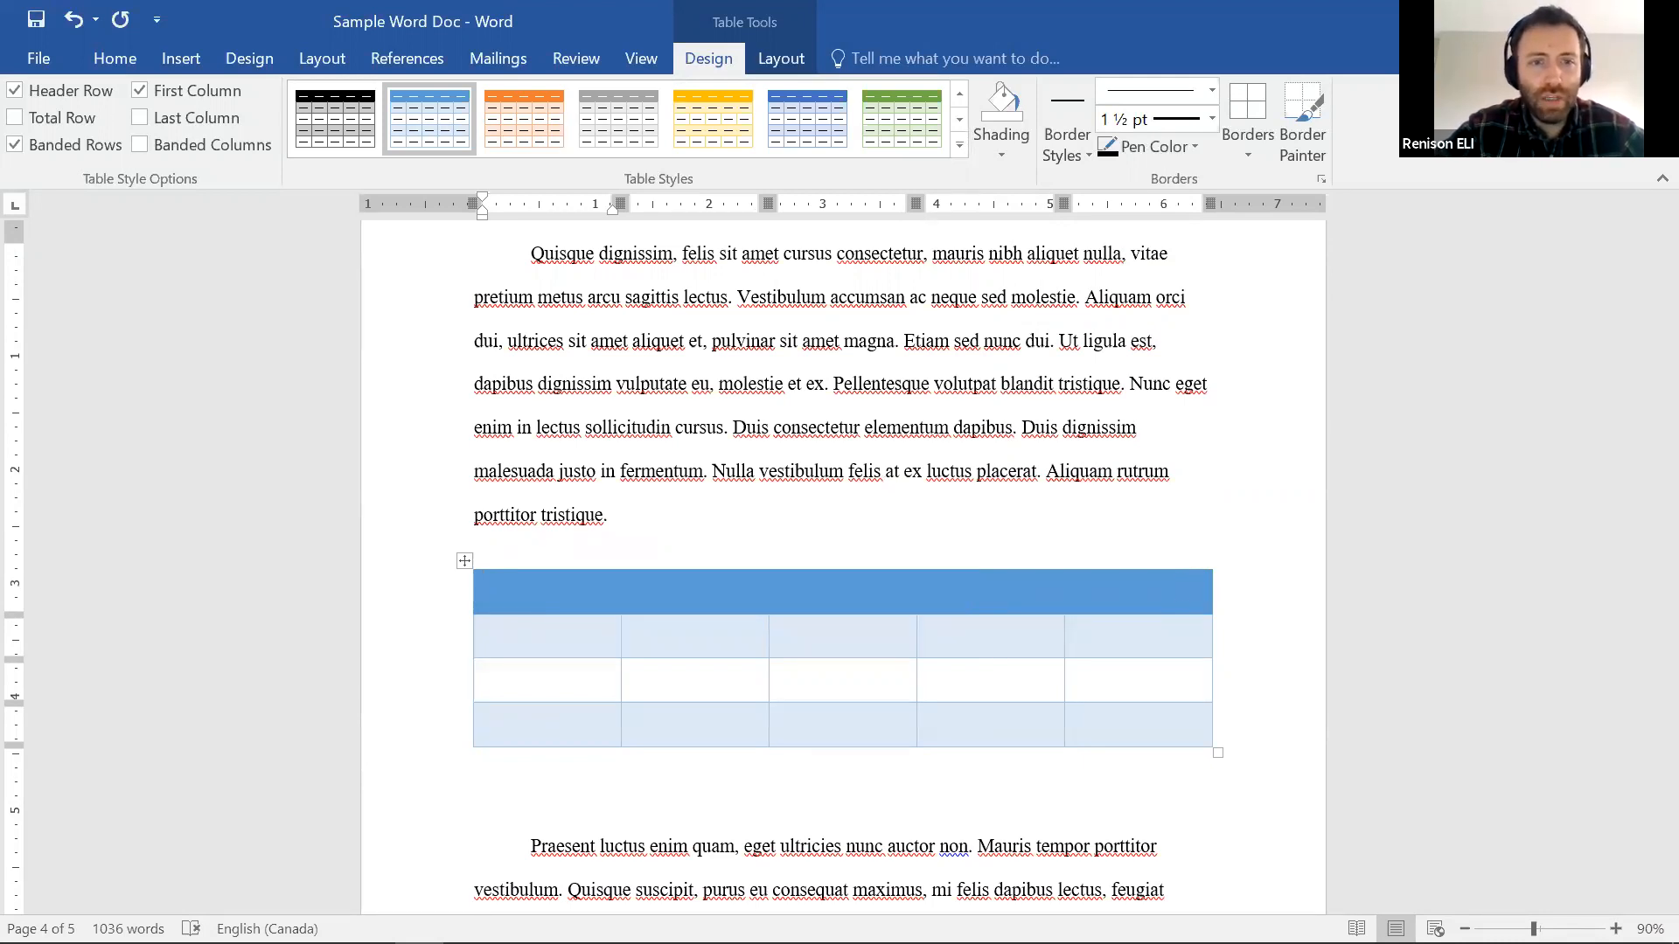
# Type the header labels Last Name, First Name, Middle Name, Age and Gender
pyautogui.write('Last Name')
pyautogui.press('Tab')
pyautogui.write('First Na')
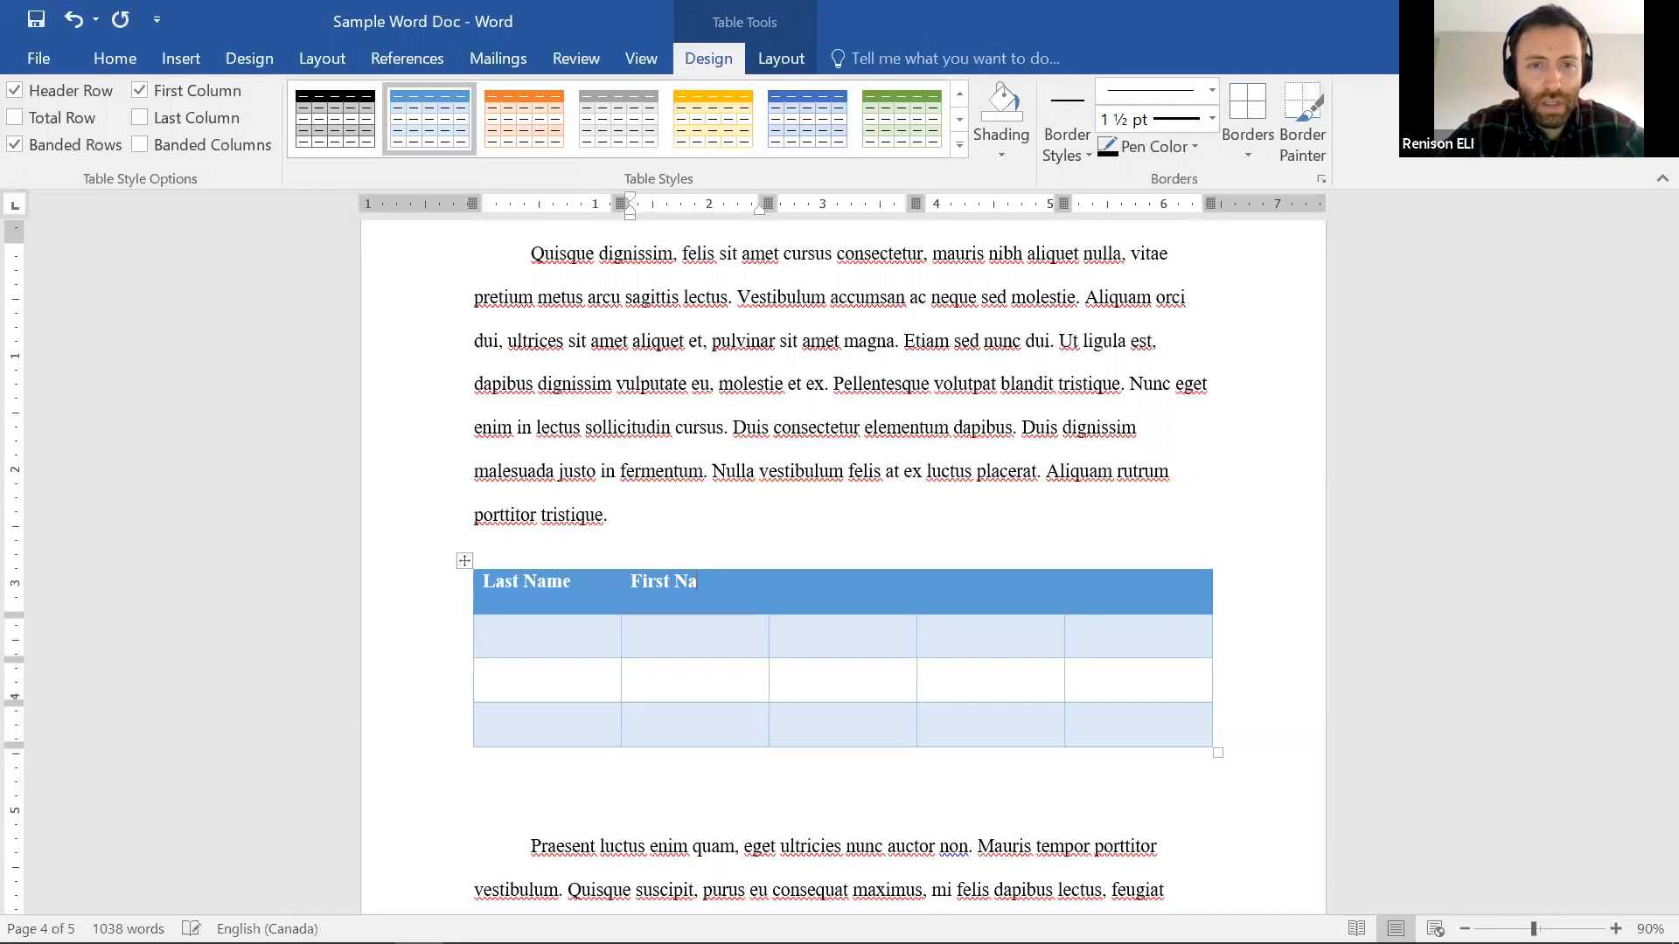
pyautogui.write('me\tMiddle Name\t')
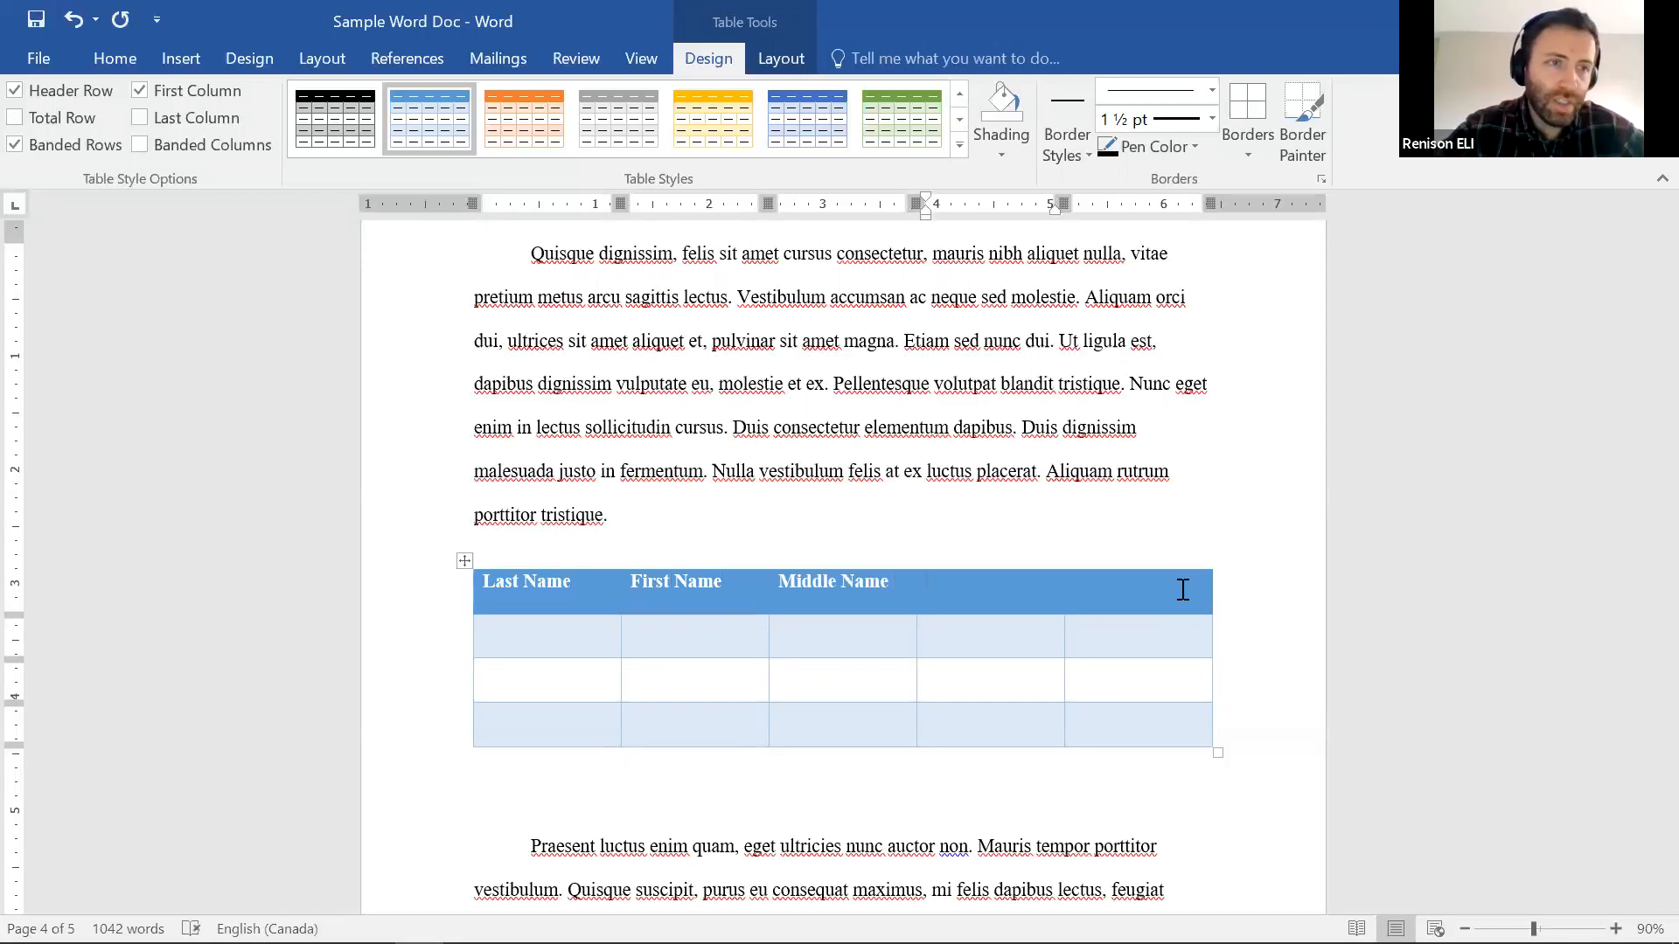
pyautogui.write('Age')
pyautogui.press('Tab')
pyautogui.write('Gender')
# Fill the second row with a sample person's last, first and middle names, 36, and Male
pyautogui.click(570, 648)
pyautogui.write('Dixon')
pyautogui.press('Tab')
pyautogui.write('Andrew')
pyautogui.press('Tab')
pyautogui.write('James')
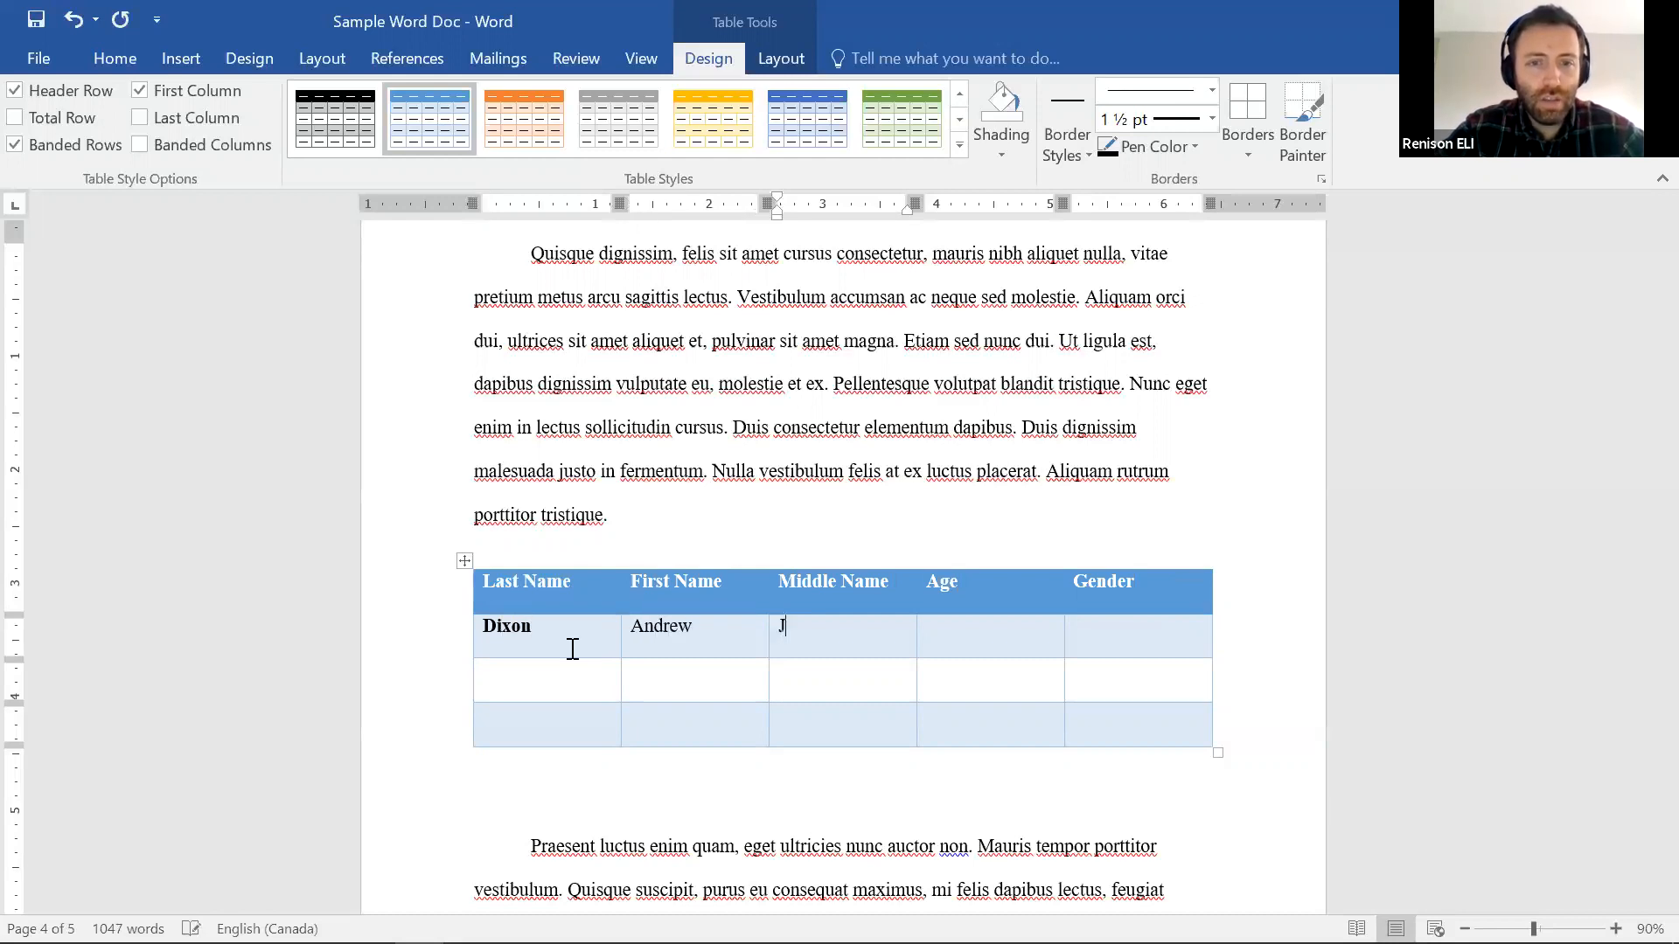
pyautogui.press('Tab')
pyautogui.write('36')
pyautogui.press('Tab')
pyautogui.write('Male')
pyautogui.press('Tab')
# Rotate the first data row's text to a vertical orientation through Text Direction
pyautogui.moveTo(487, 630); pyautogui.dragTo(1091, 643)
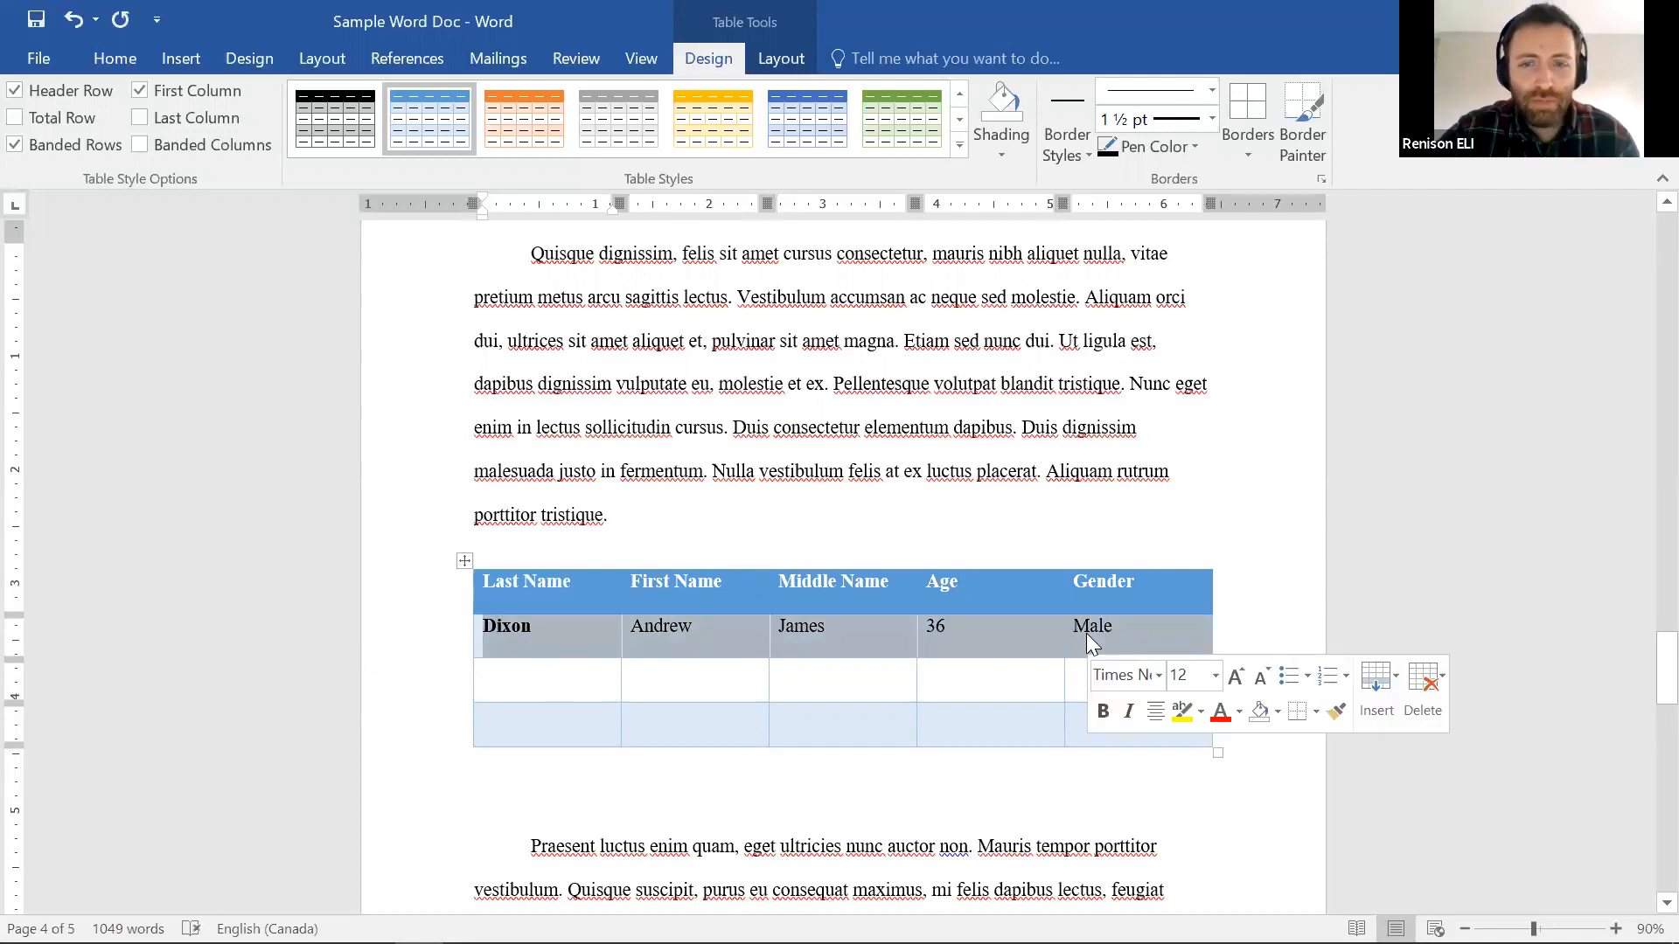
pyautogui.rightClick(906, 623)
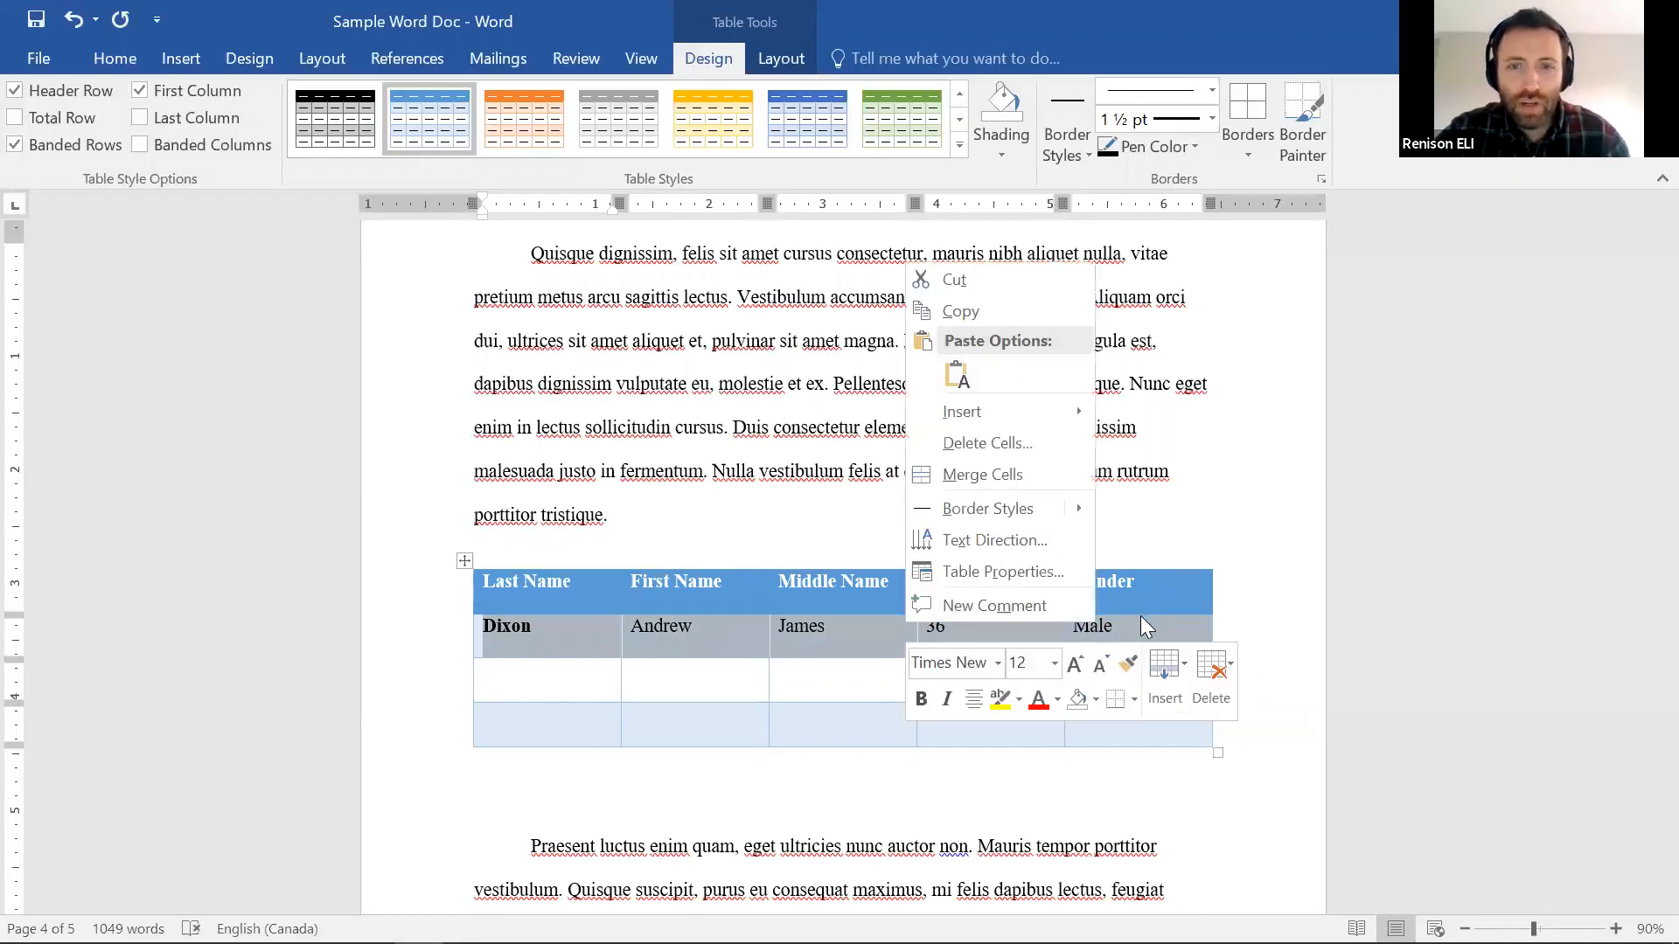
pyautogui.click(1043, 540)
pyautogui.click(1166, 573)
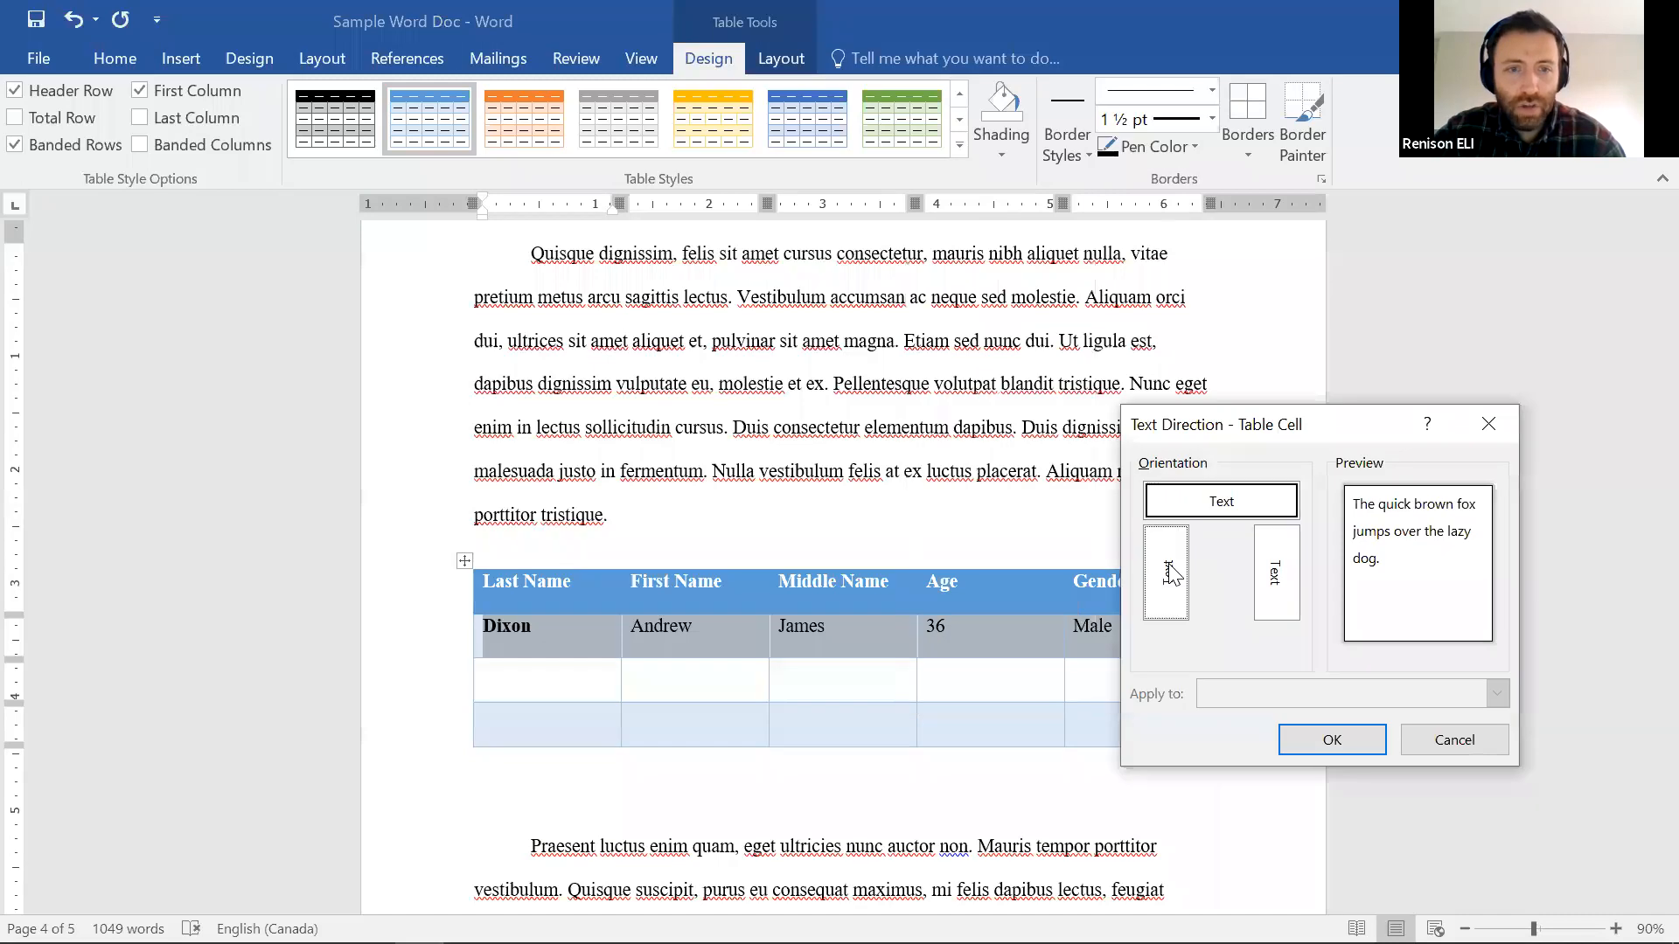
pyautogui.click(1350, 743)
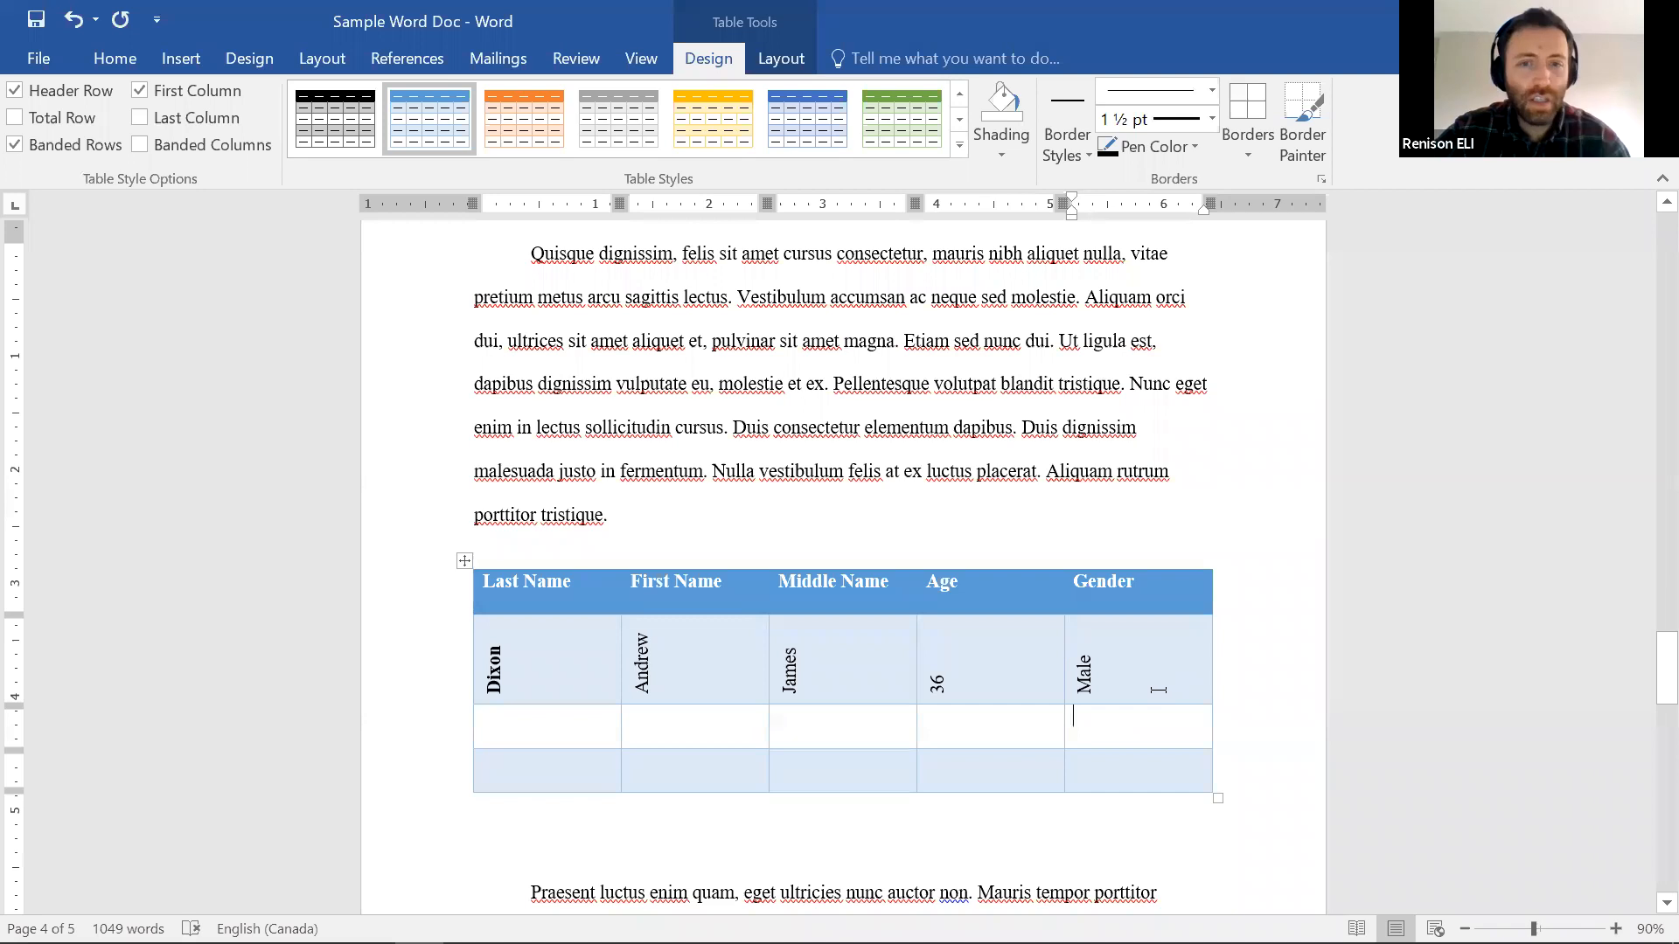
# Paint orange ½ pt borders on the data row, then undo the vertical text with Ctrl+Z
pyautogui.moveTo(1101, 672); pyautogui.dragTo(547, 661)
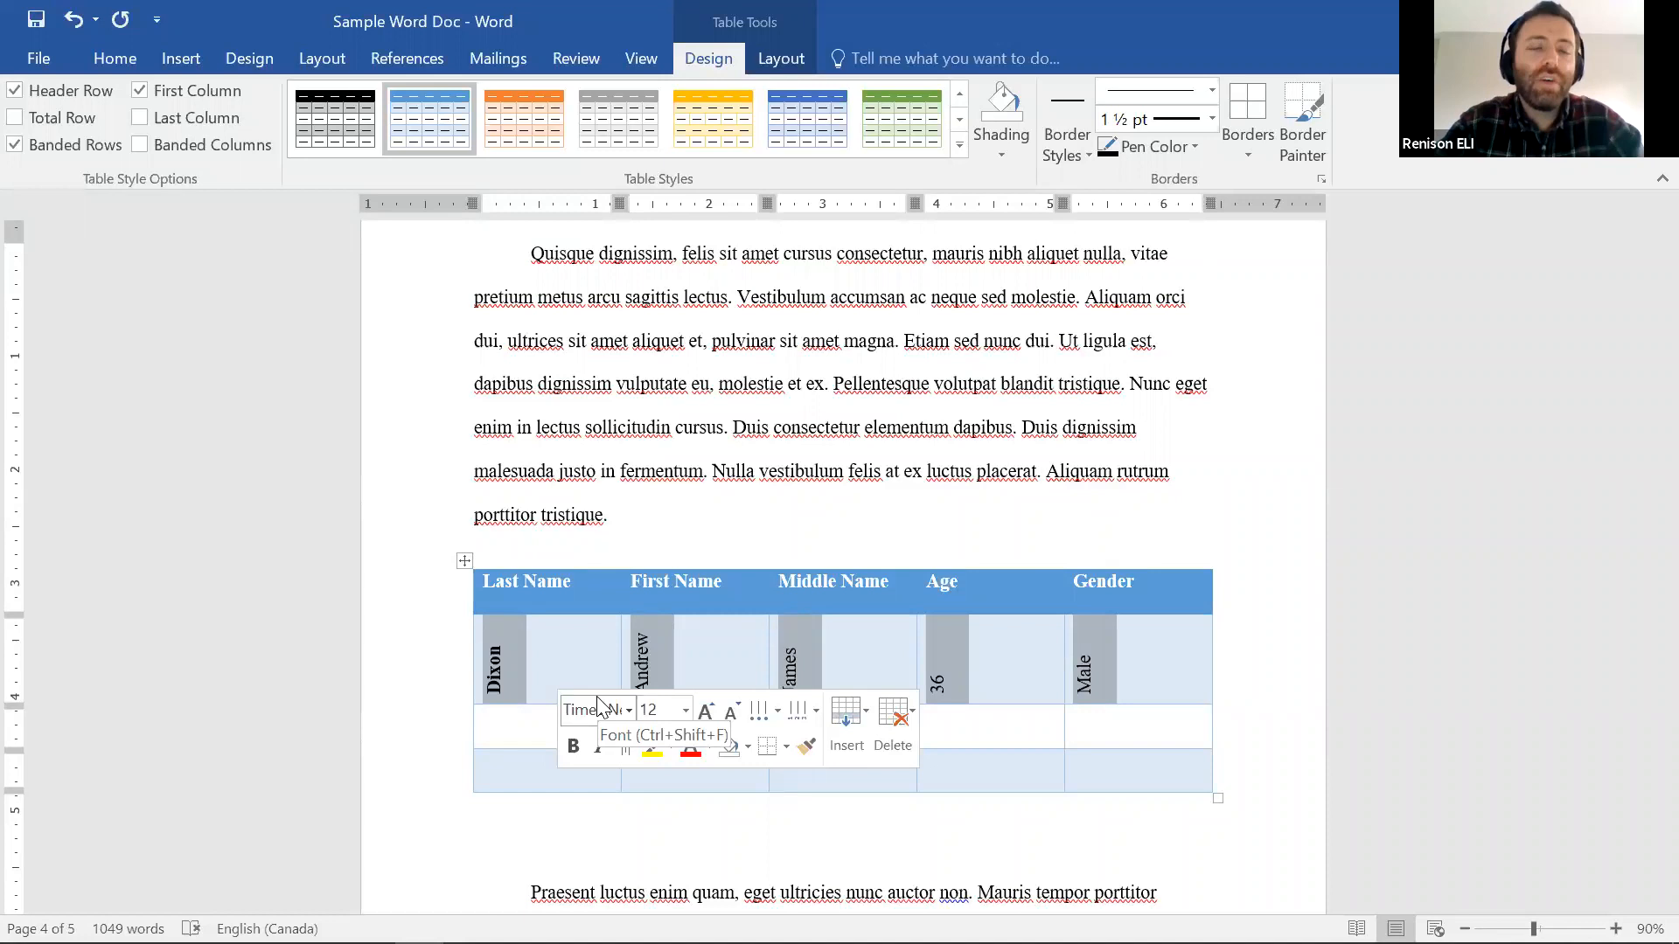
pyautogui.rightClick(622, 658)
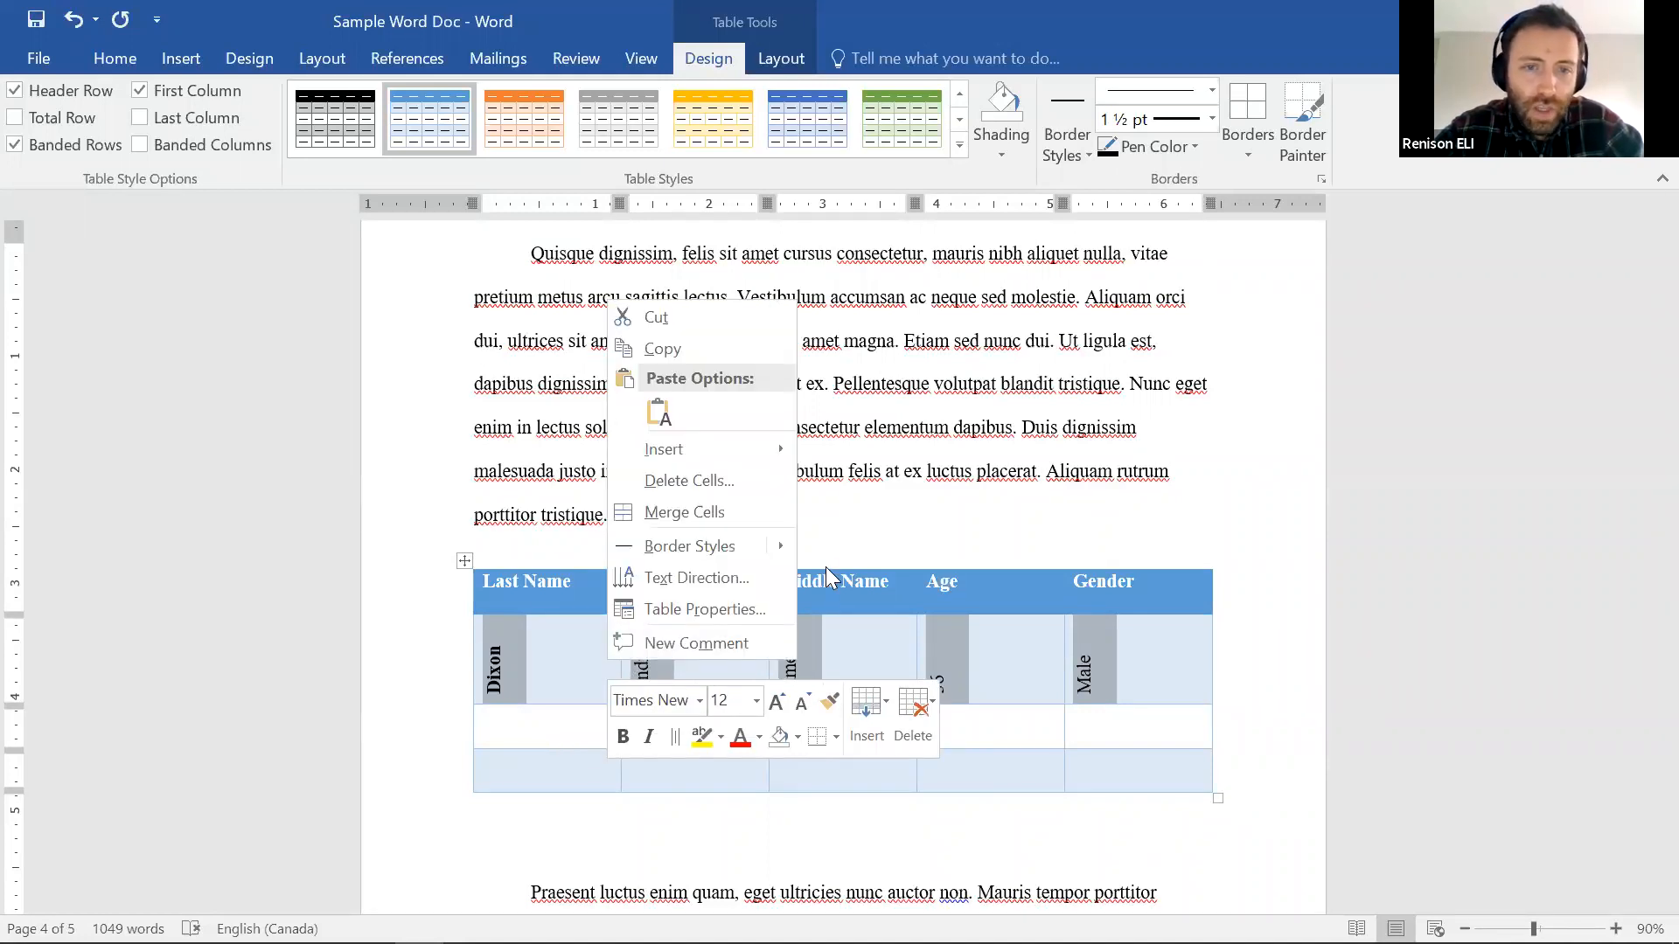
pyautogui.moveTo(771, 550)
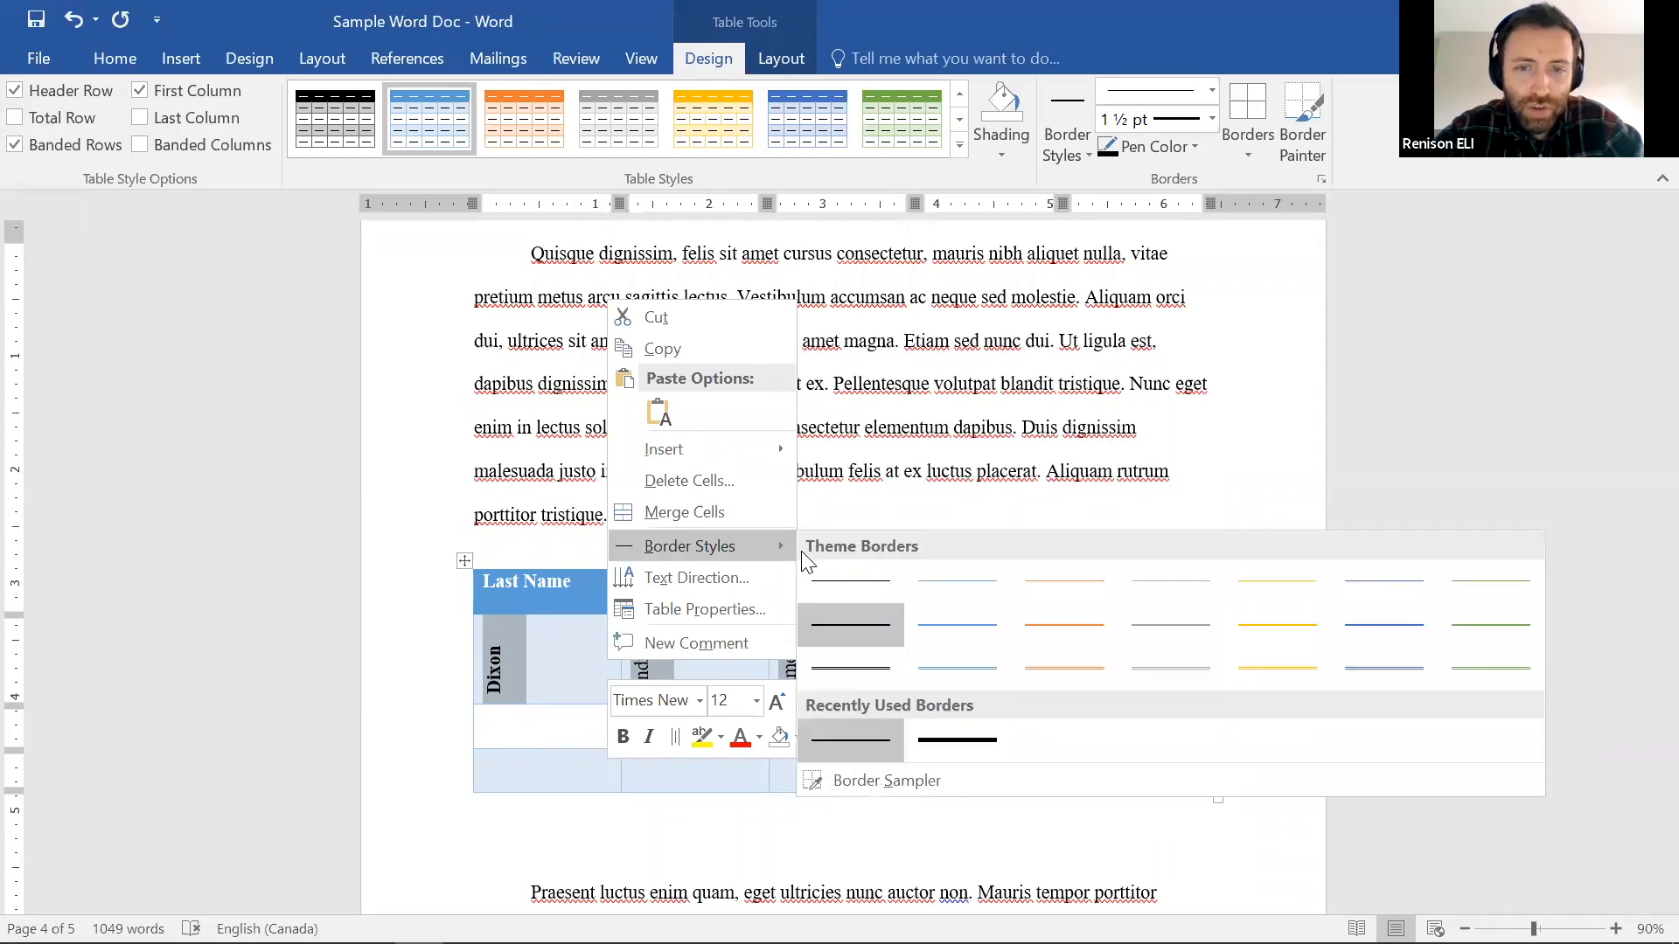
pyautogui.click(1058, 622)
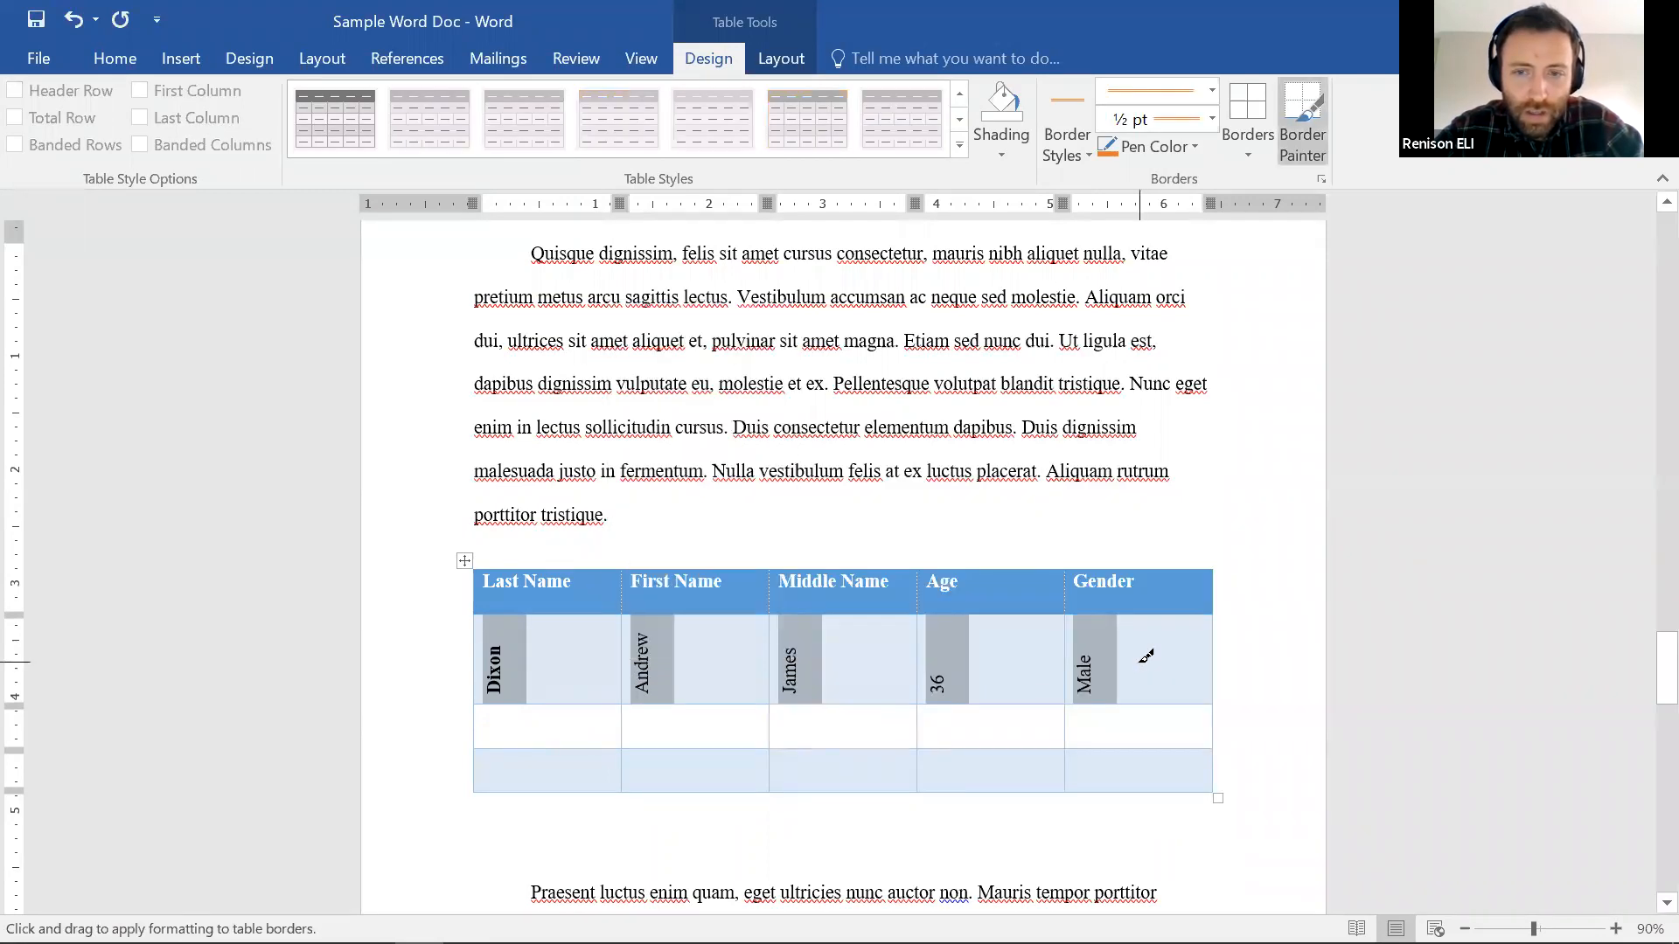
pyautogui.click(1140, 662)
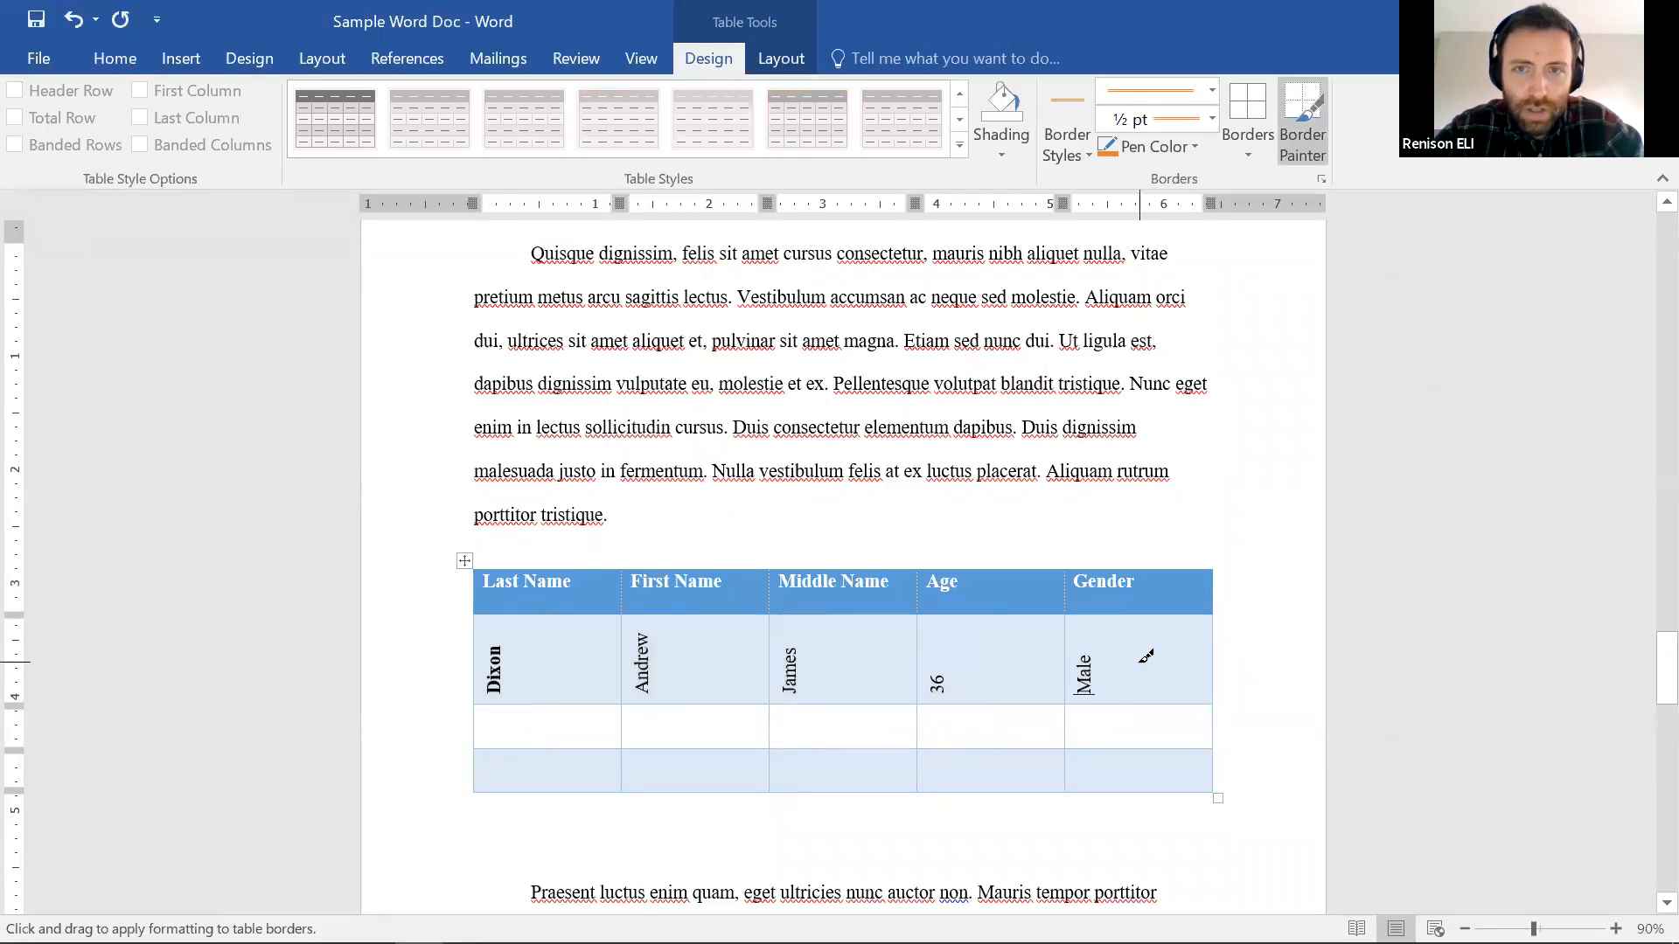
pyautogui.moveTo(513, 656)
pyautogui.mouseDown()
pyautogui.moveTo(977, 693)
pyautogui.moveTo(709, 684)
pyautogui.mouseUp()
pyautogui.hotkey('ctrl', 'z')
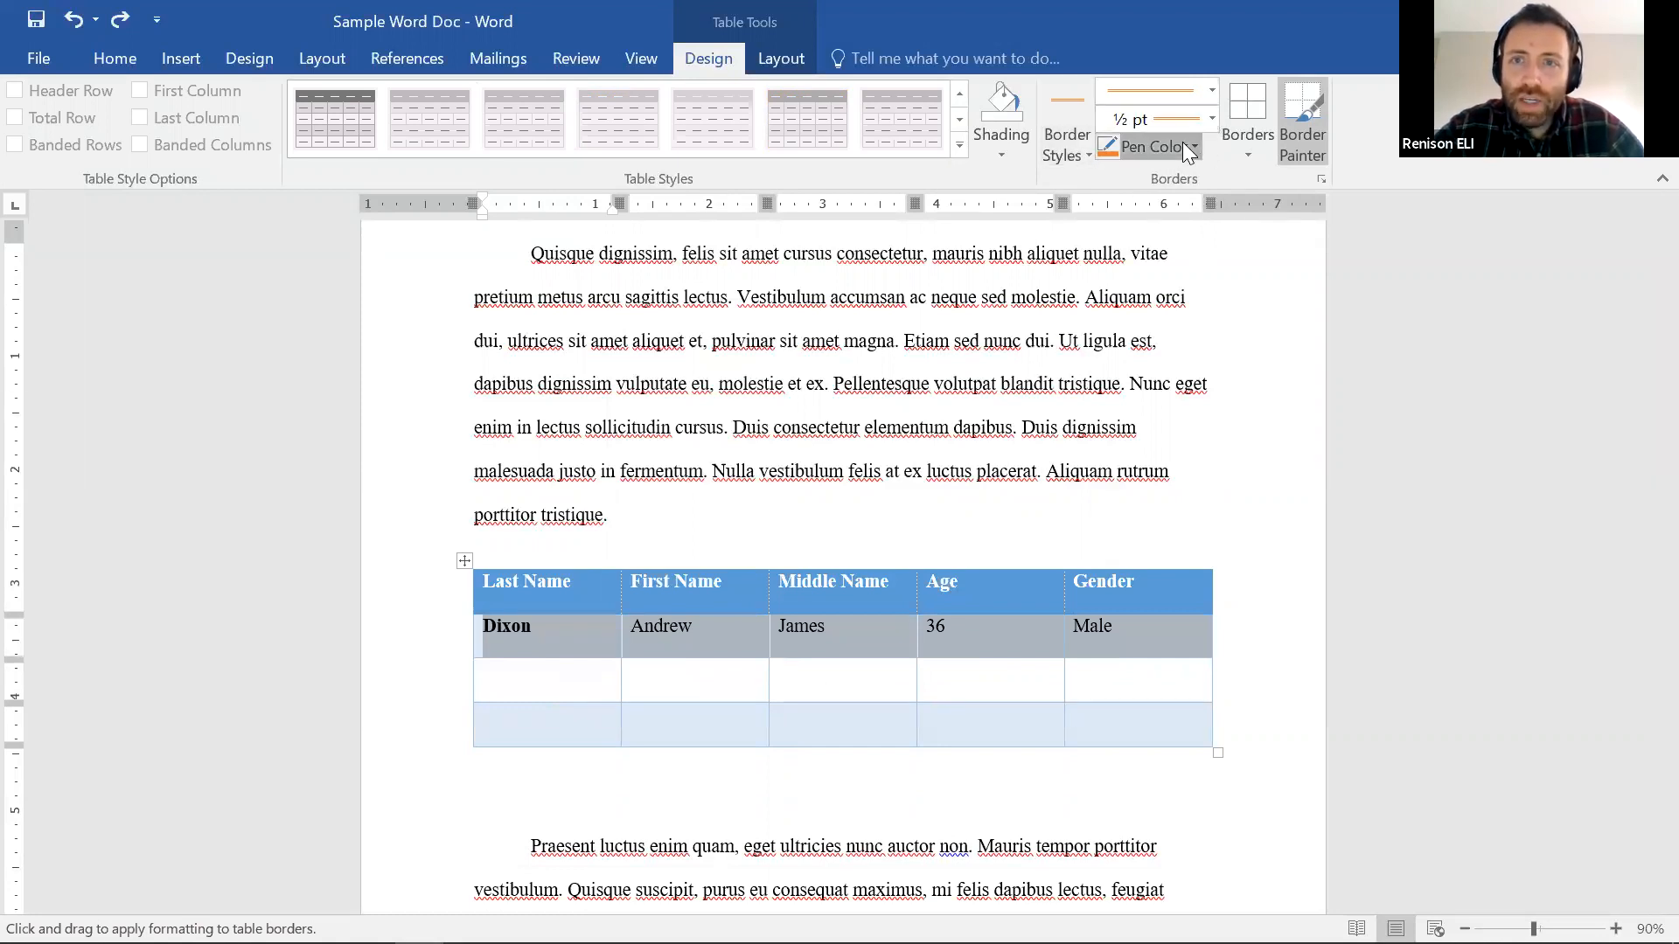
pyautogui.click(1248, 144)
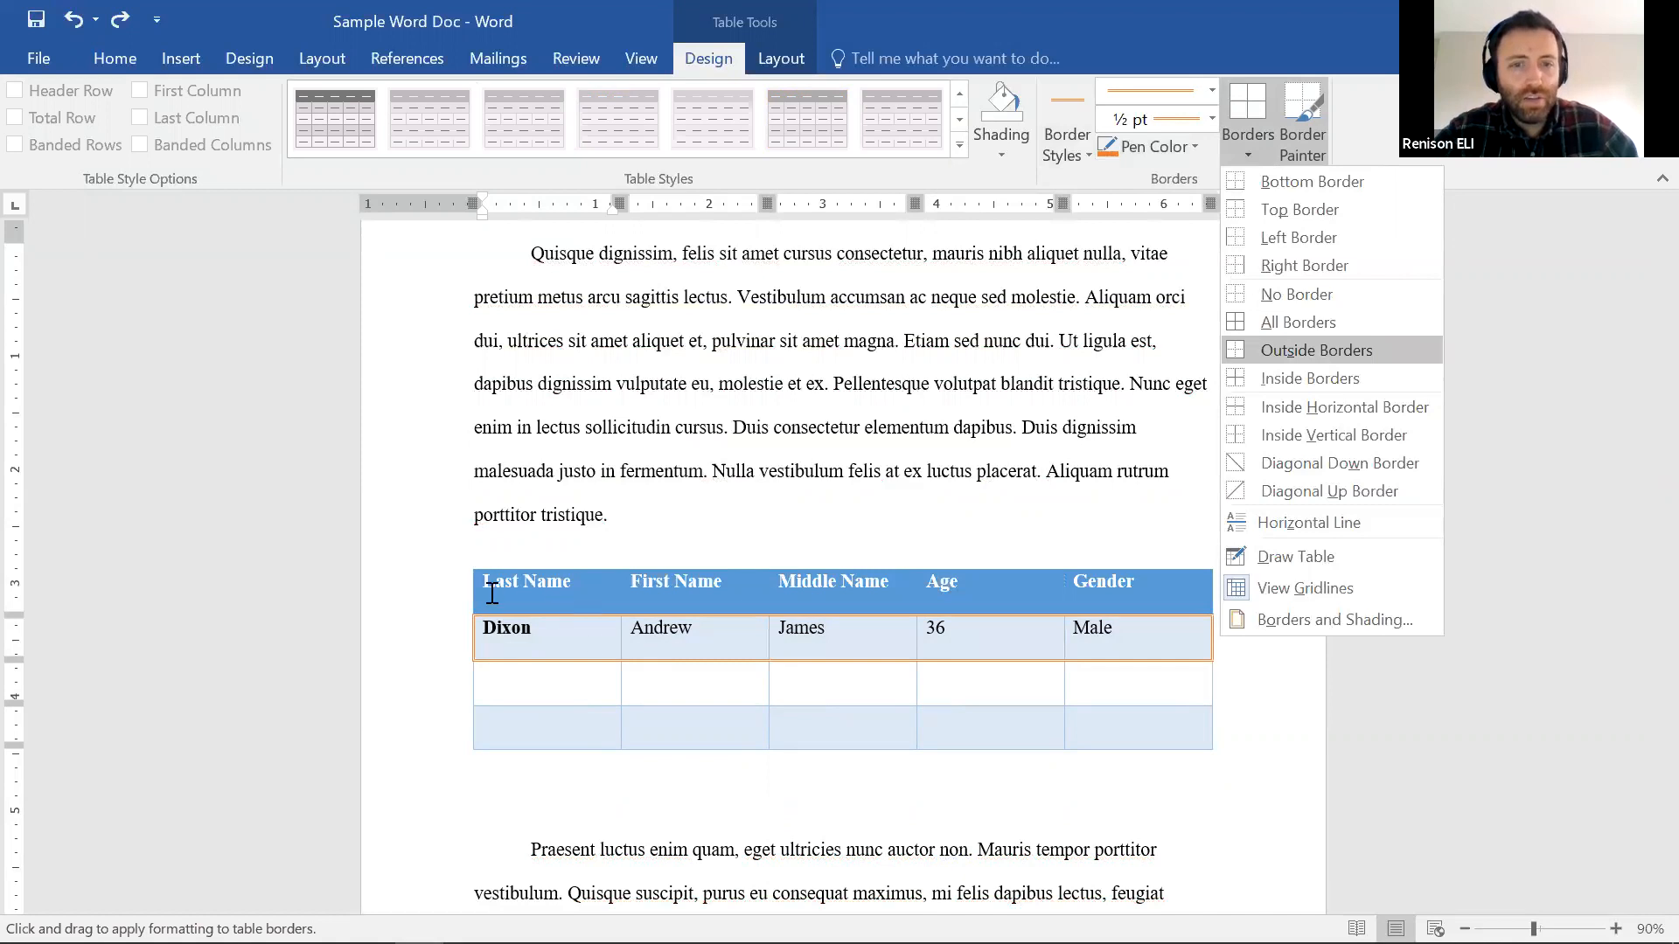
pyautogui.click(620, 628)
pyautogui.click(620, 629)
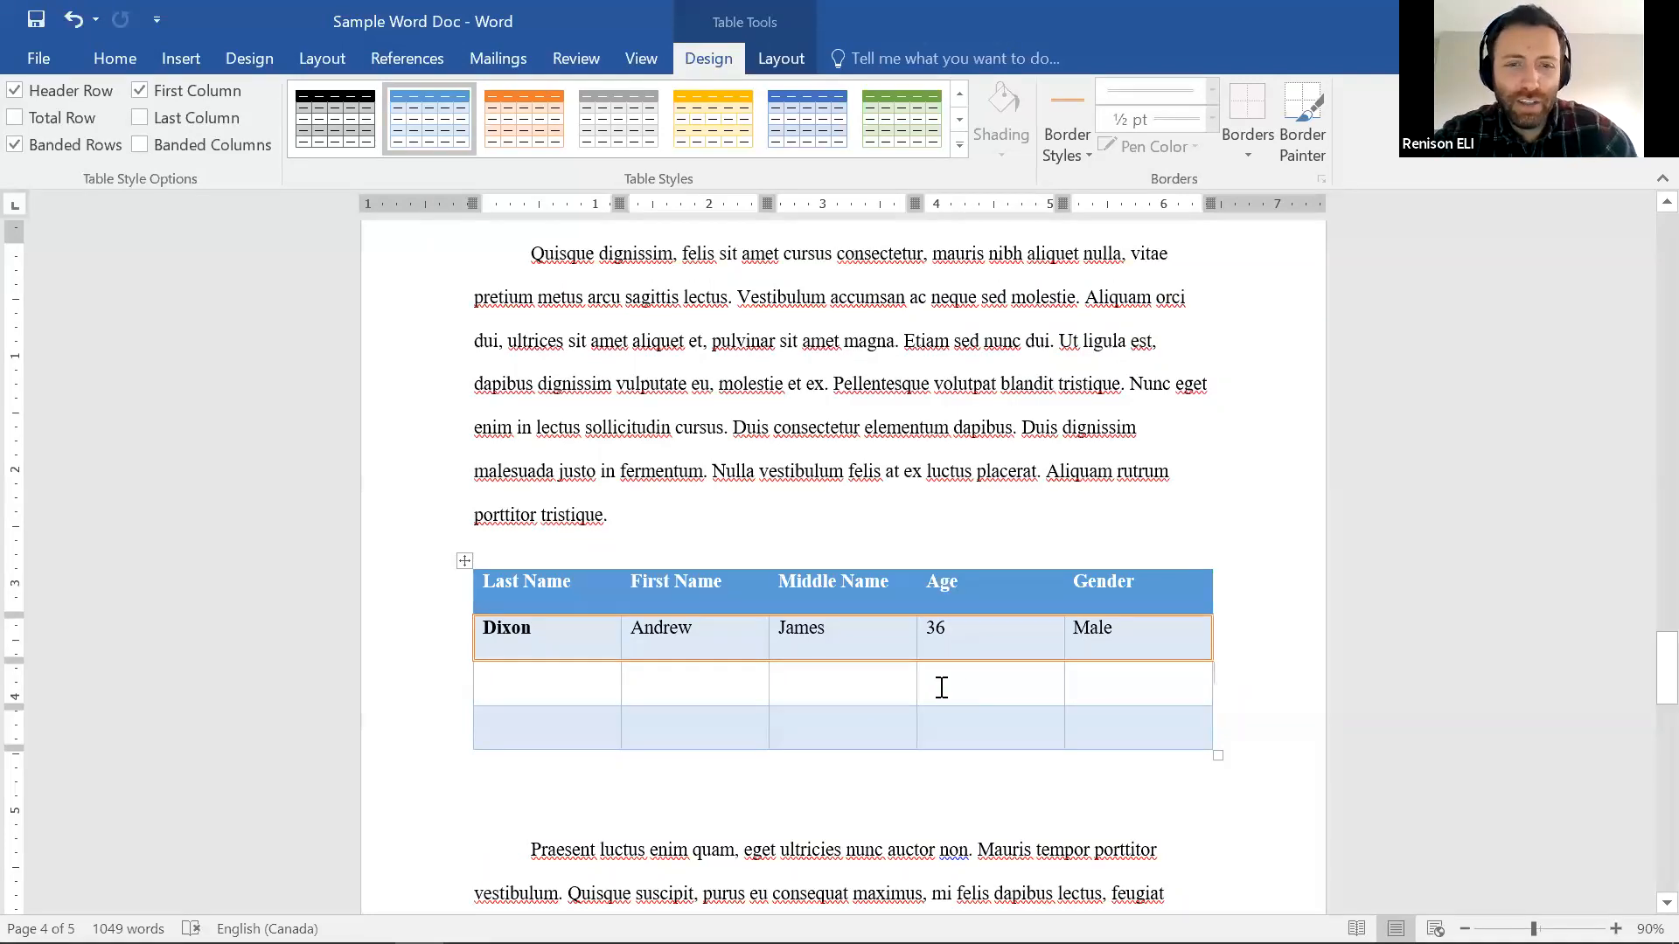
pyautogui.hotkey('ctrl', 'z')
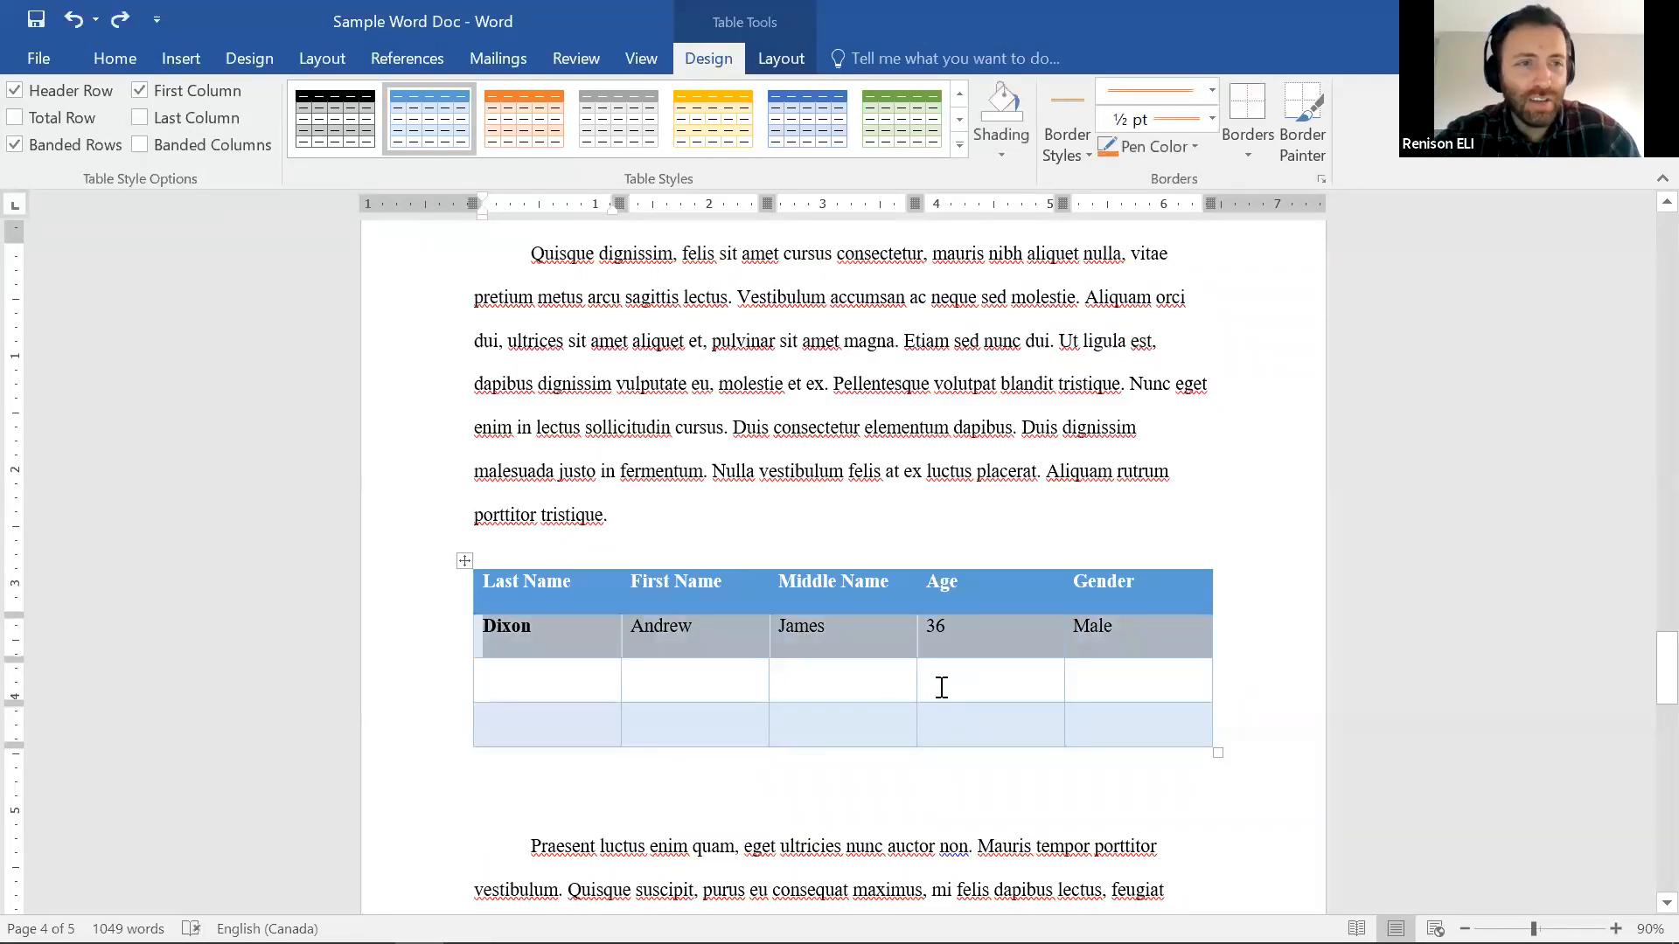
pyautogui.click(759, 649)
pyautogui.moveTo(487, 626); pyautogui.dragTo(1183, 633)
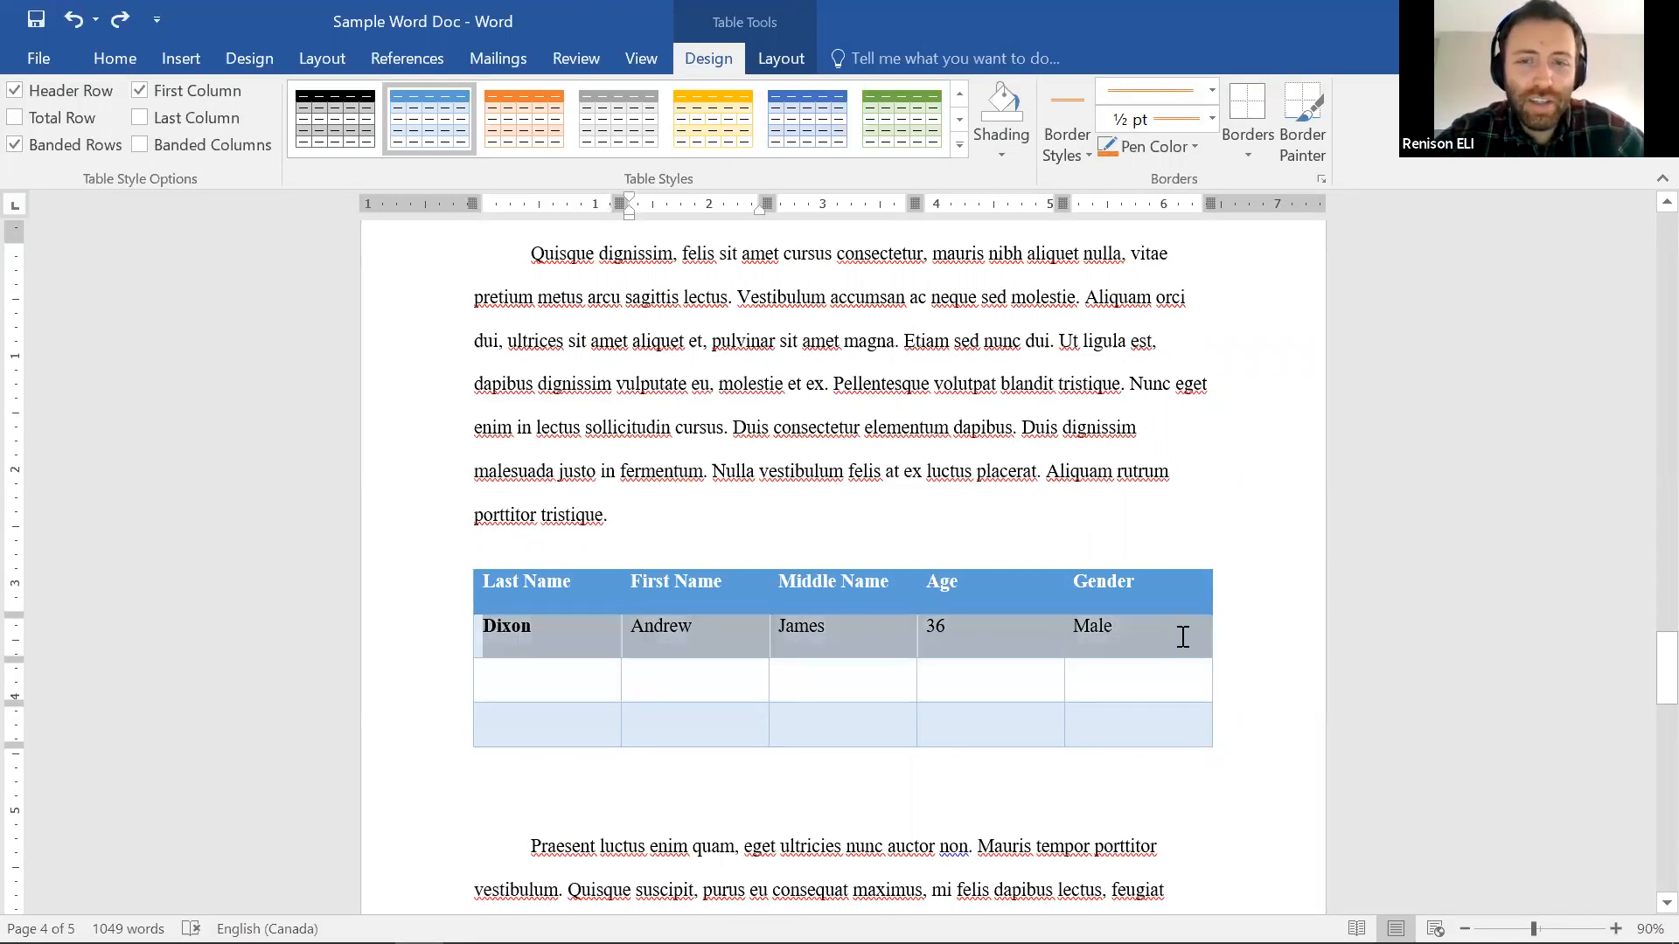
pyautogui.click(1058, 686)
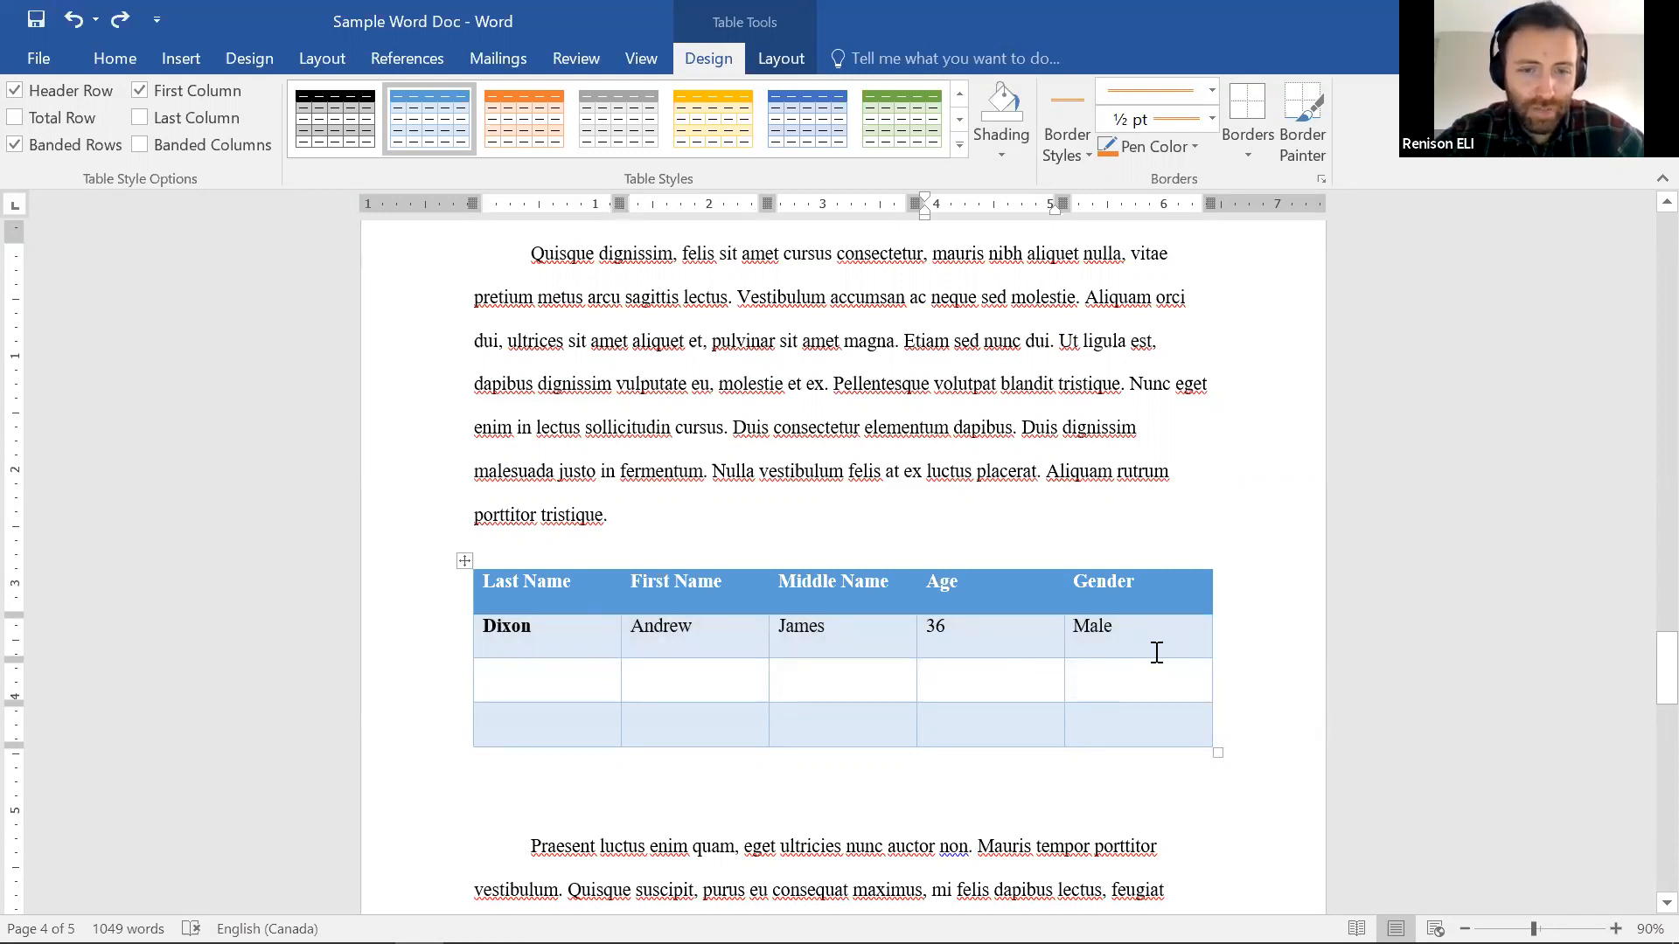
# Scroll down and select the whole The Quick Red Fox table
pyautogui.scroll(-2, 1156, 652)
pyautogui.scroll(-10, 590, 594)
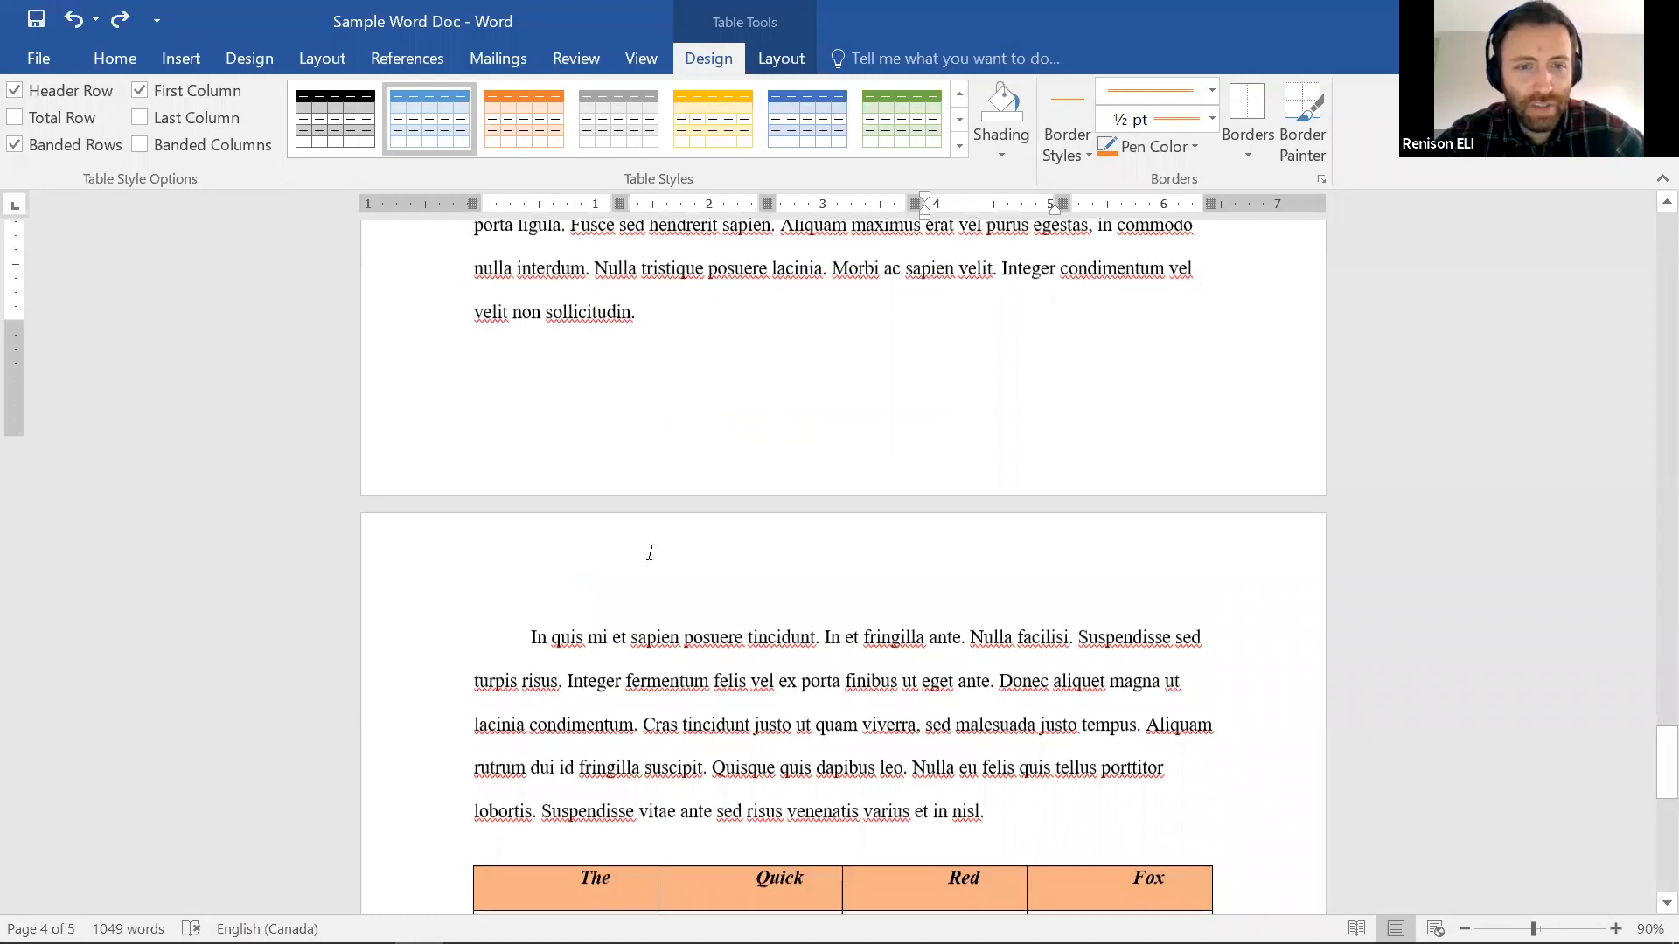
pyautogui.scroll(-6, 659, 548)
pyautogui.moveTo(658, 548); pyautogui.dragTo(1082, 683)
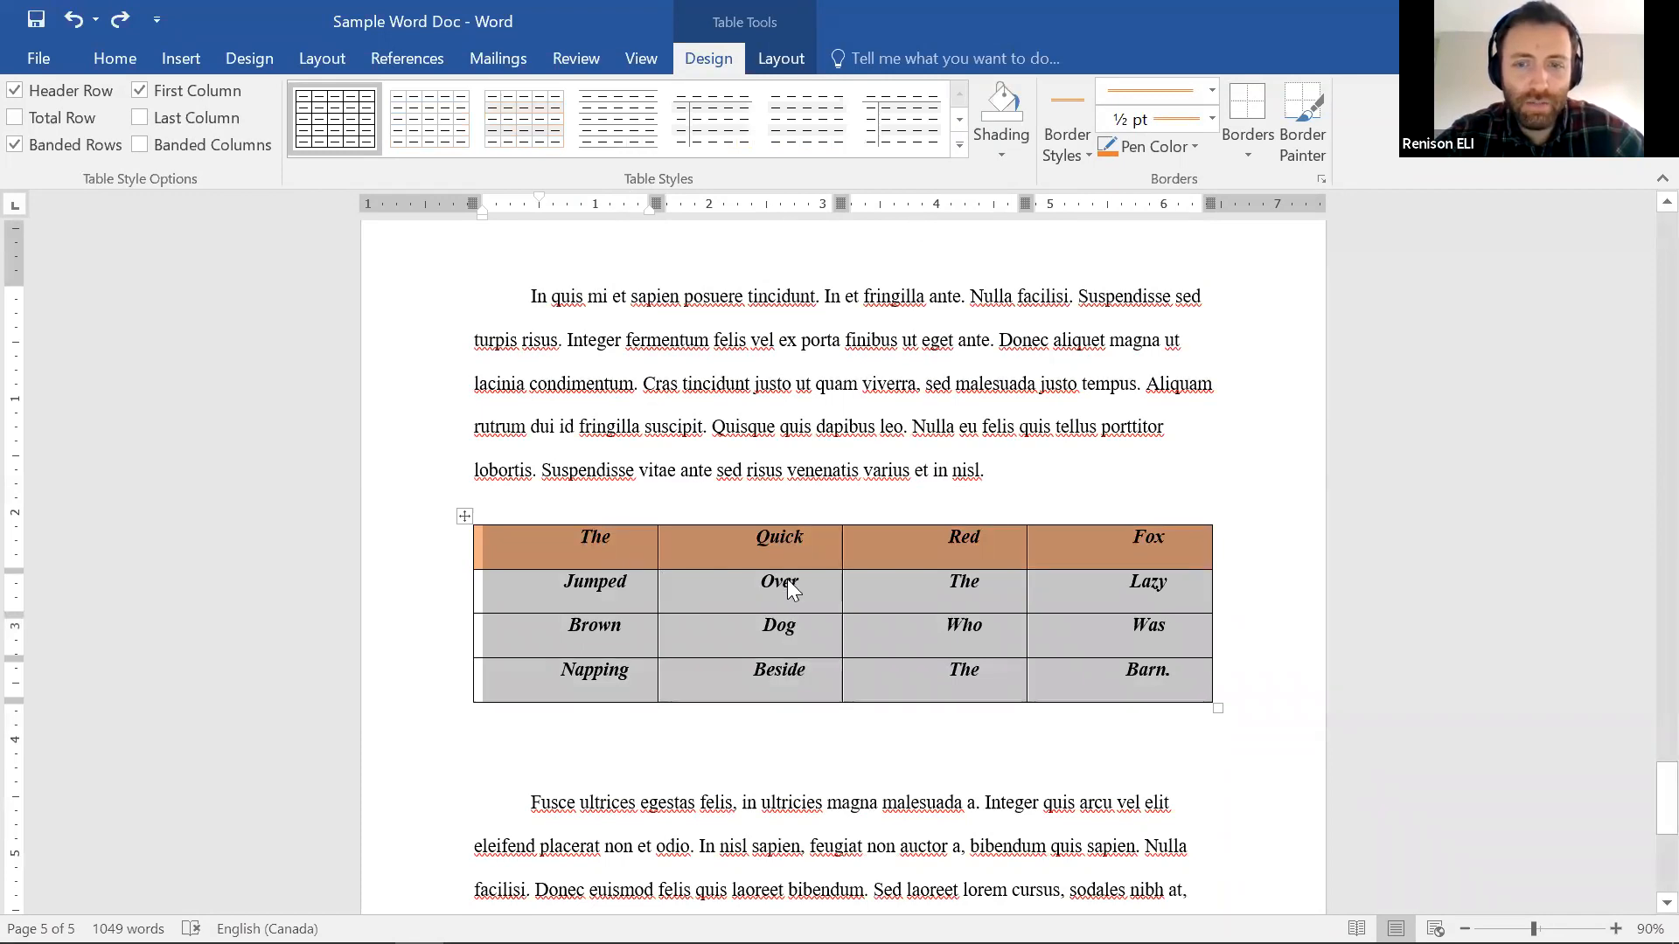
# Try left, right and left alignment on the table's text, settling on centred
pyautogui.click(117, 58)
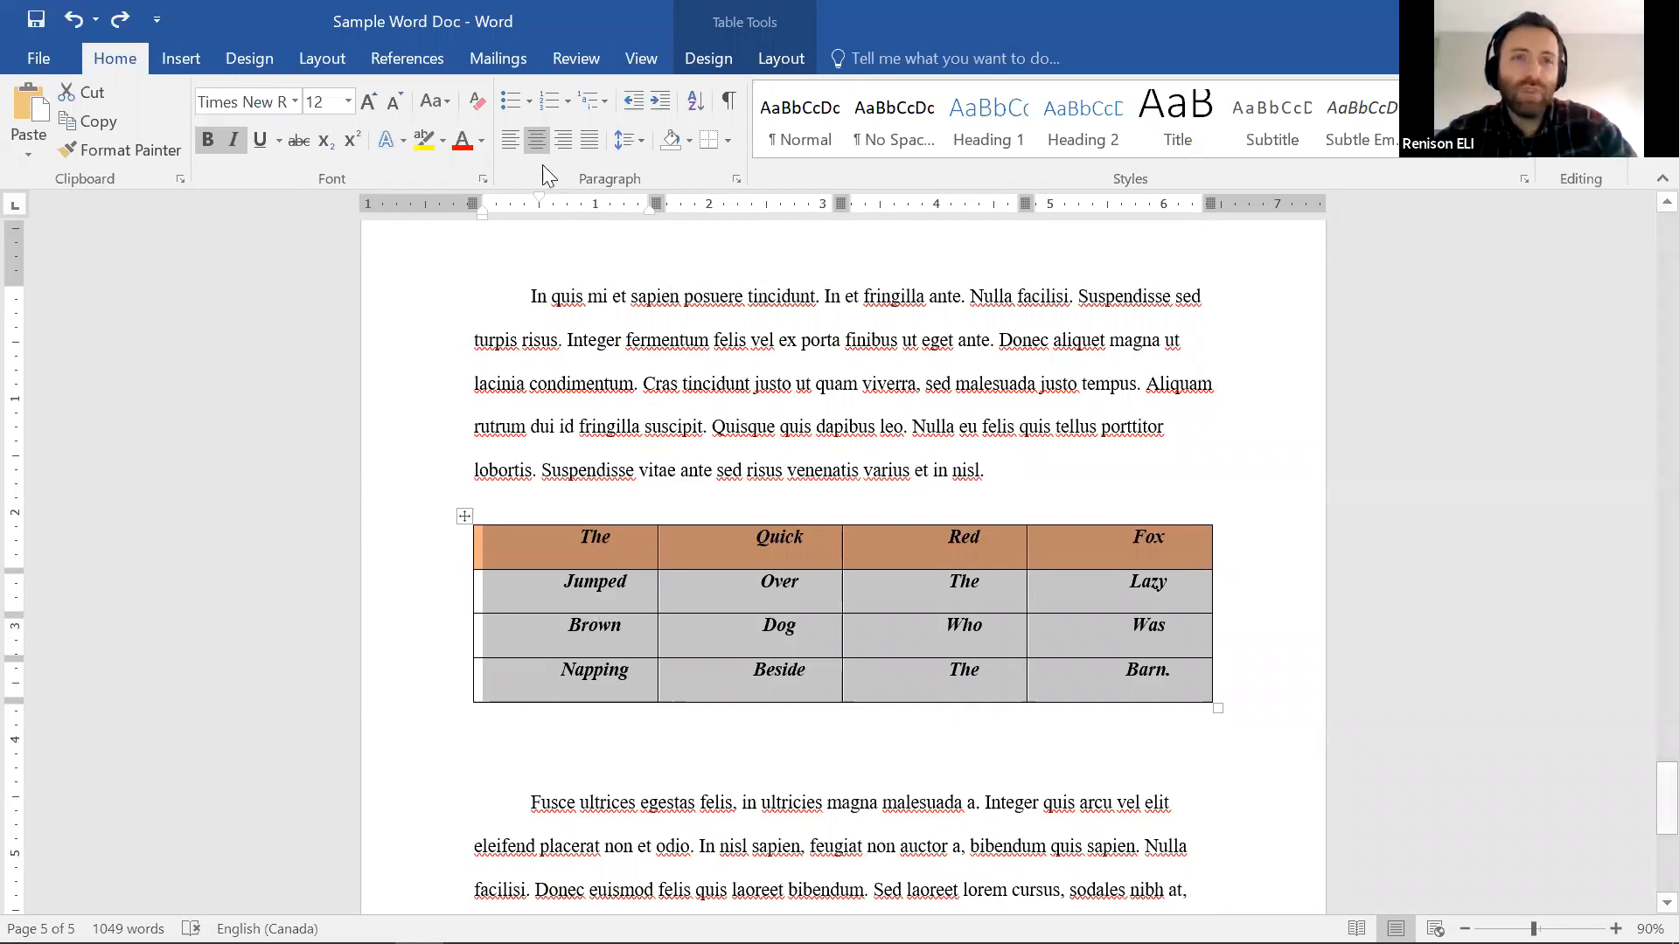
pyautogui.click(506, 135)
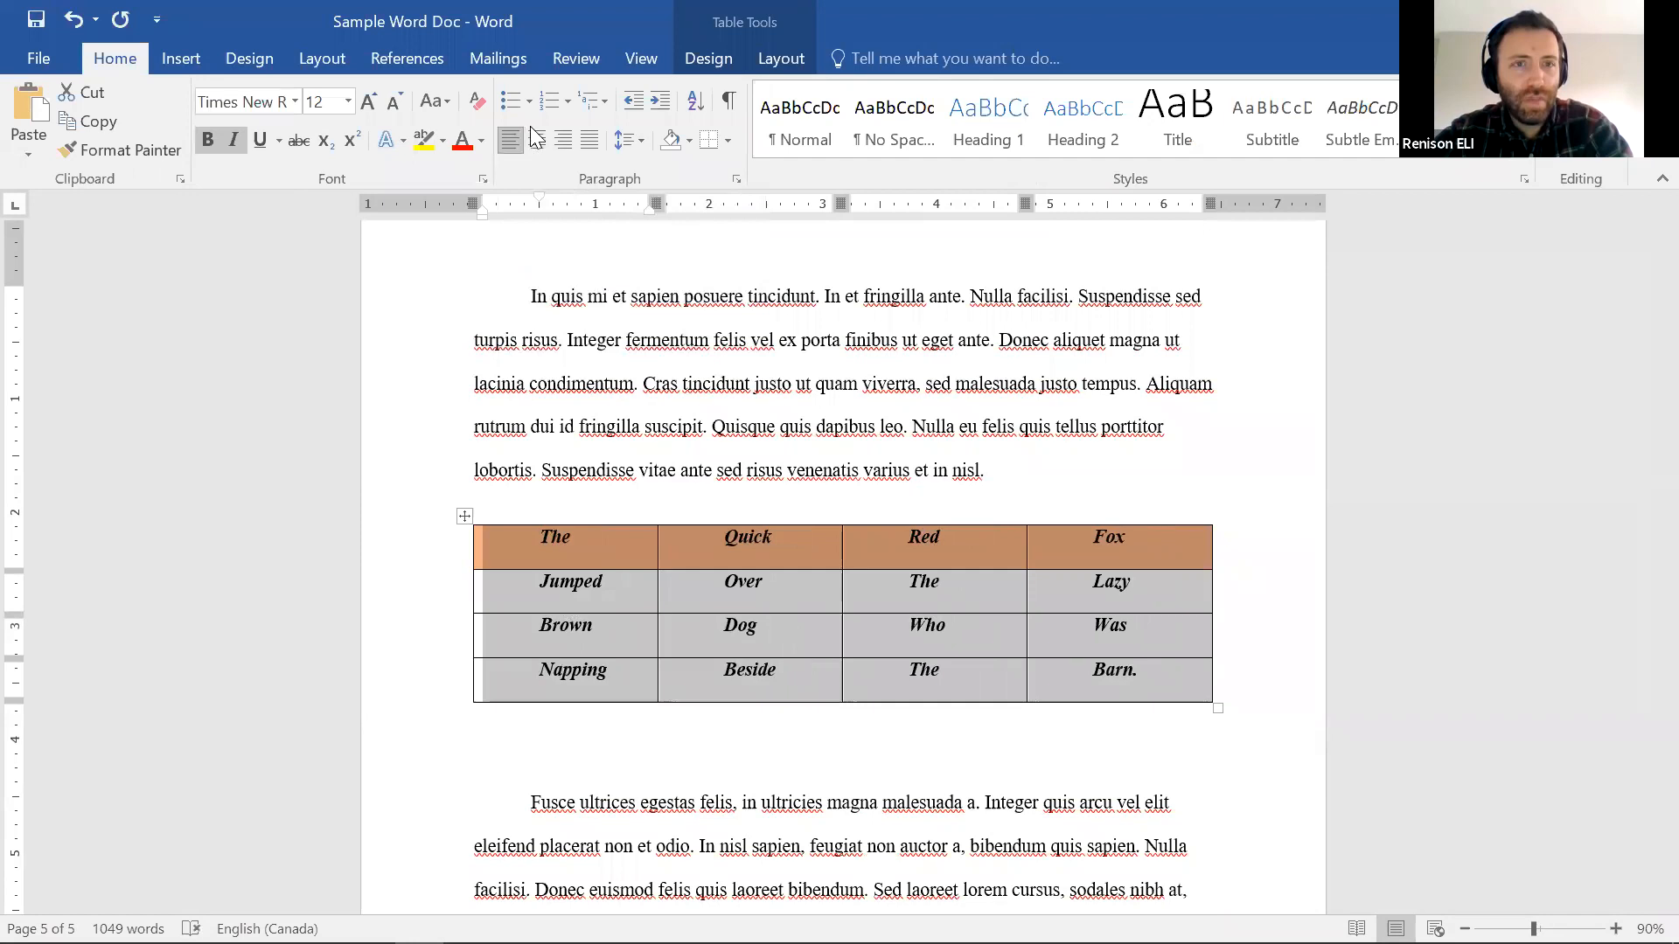
pyautogui.click(566, 142)
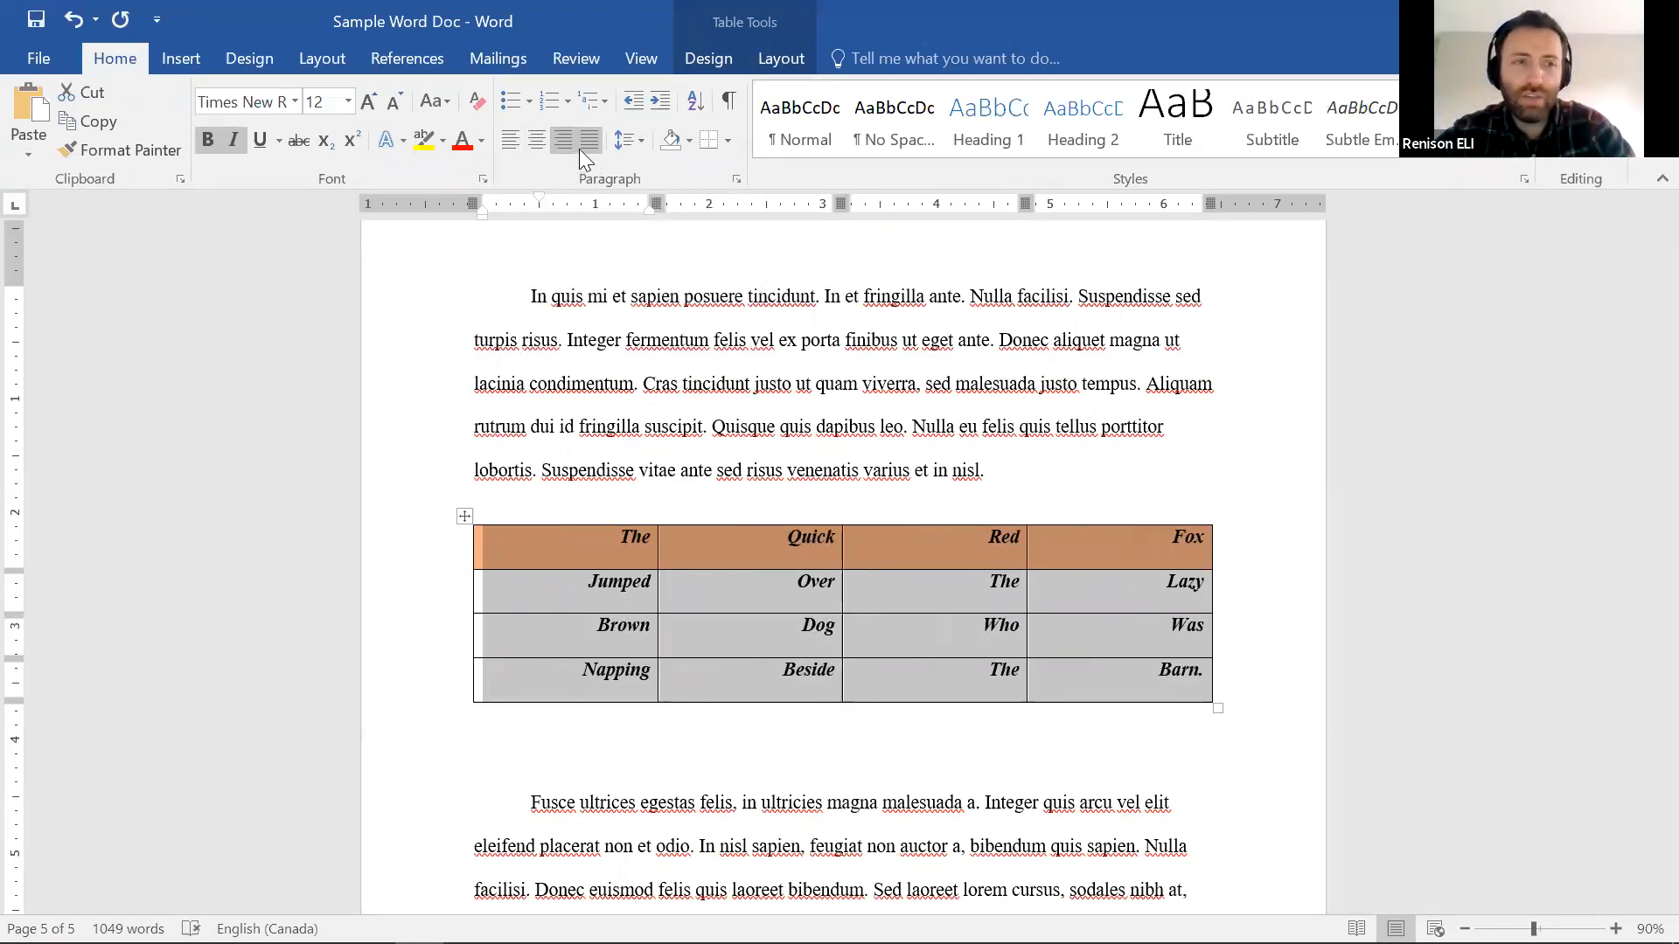
pyautogui.click(512, 151)
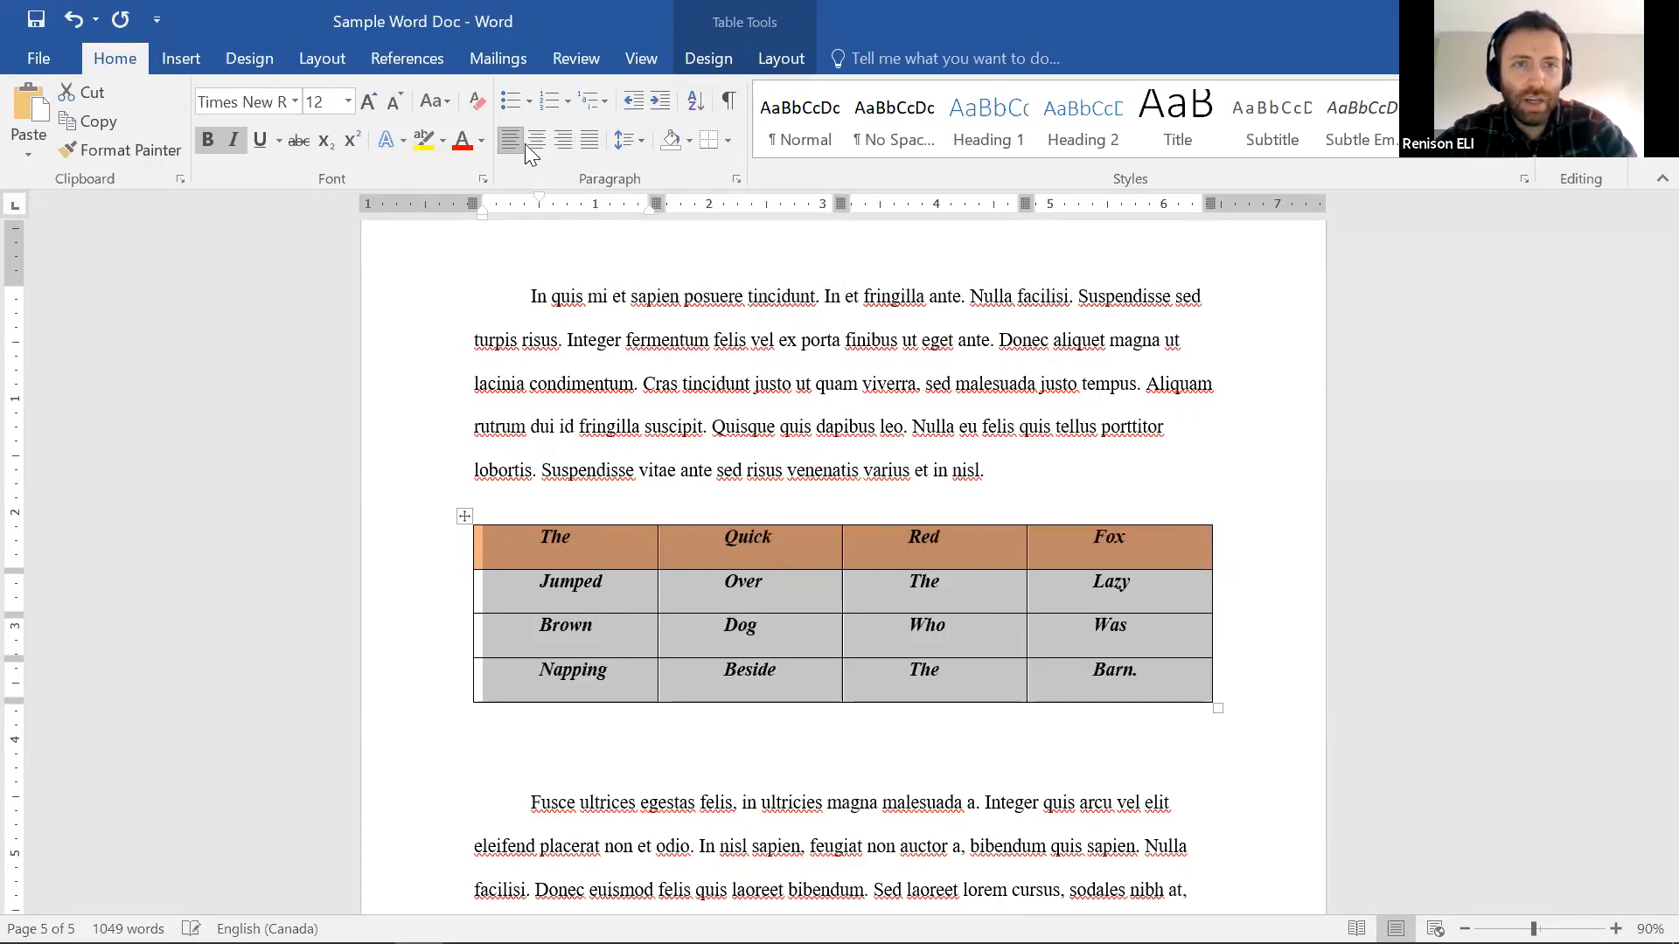
pyautogui.click(526, 139)
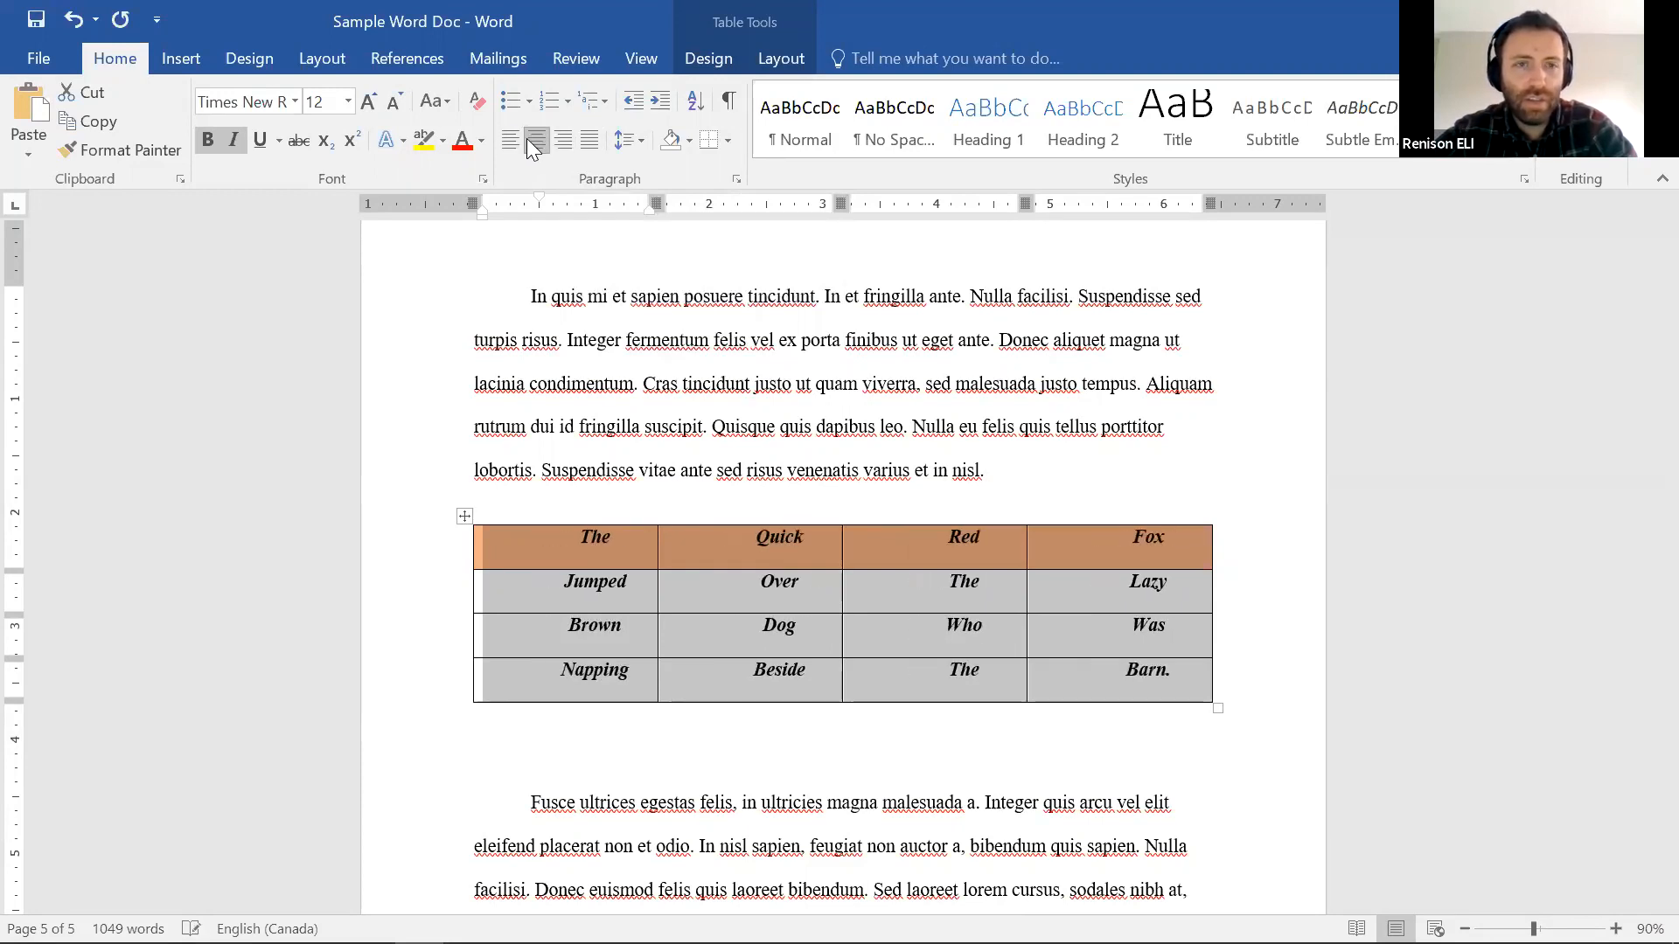
pyautogui.click(803, 577)
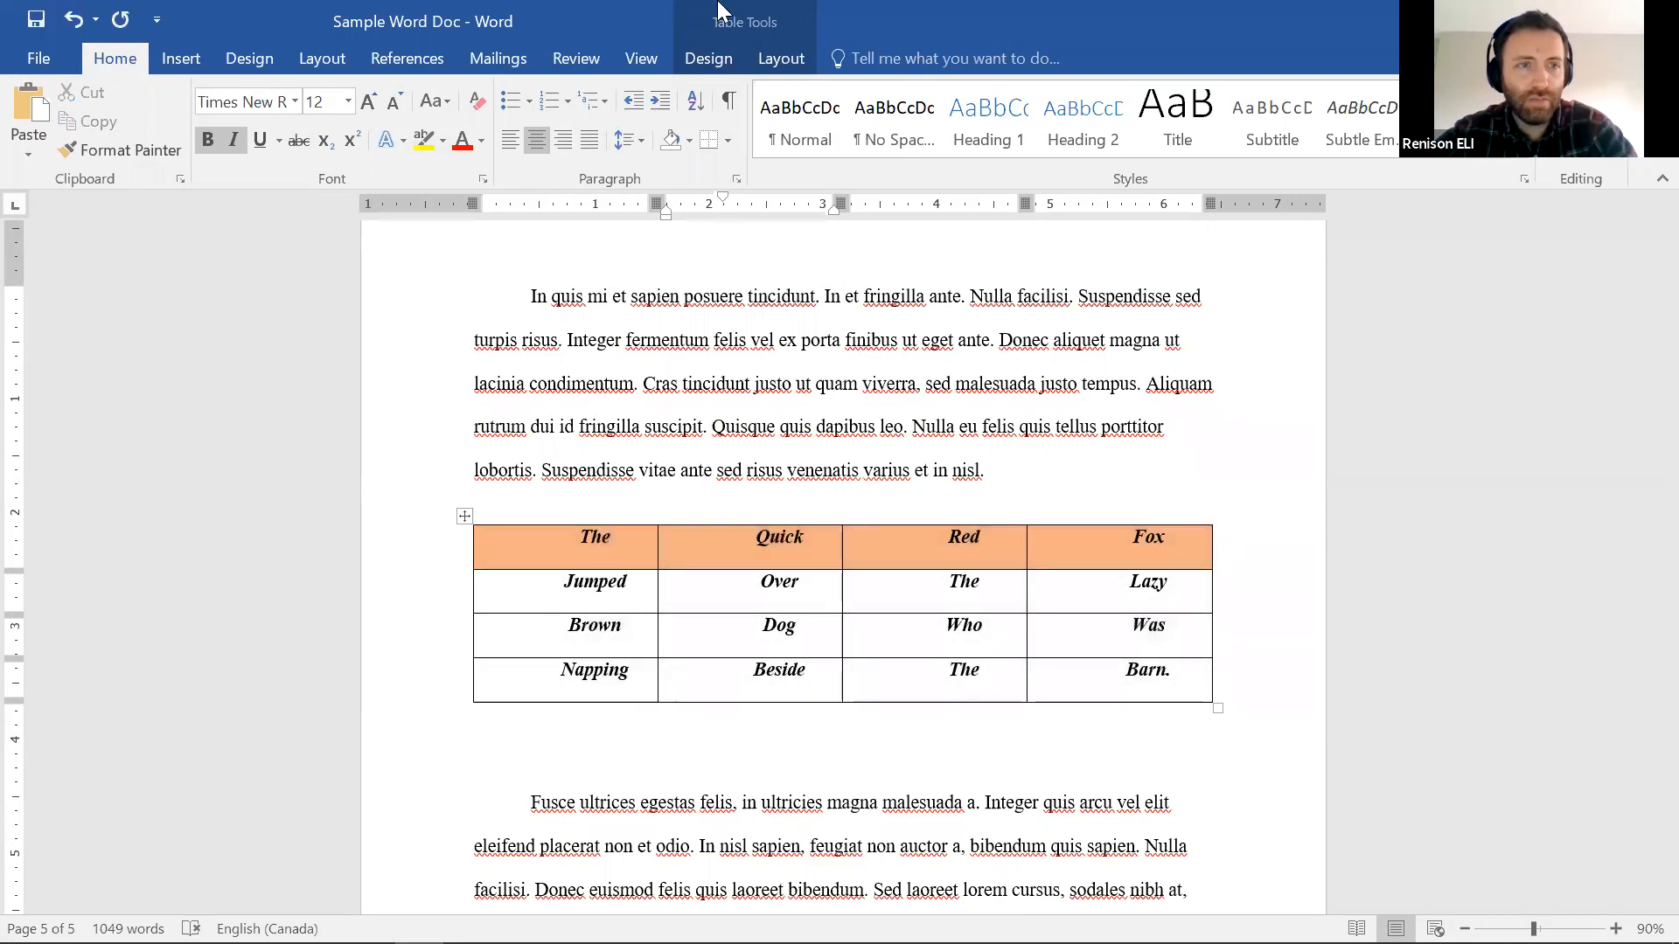
pyautogui.click(724, 11)
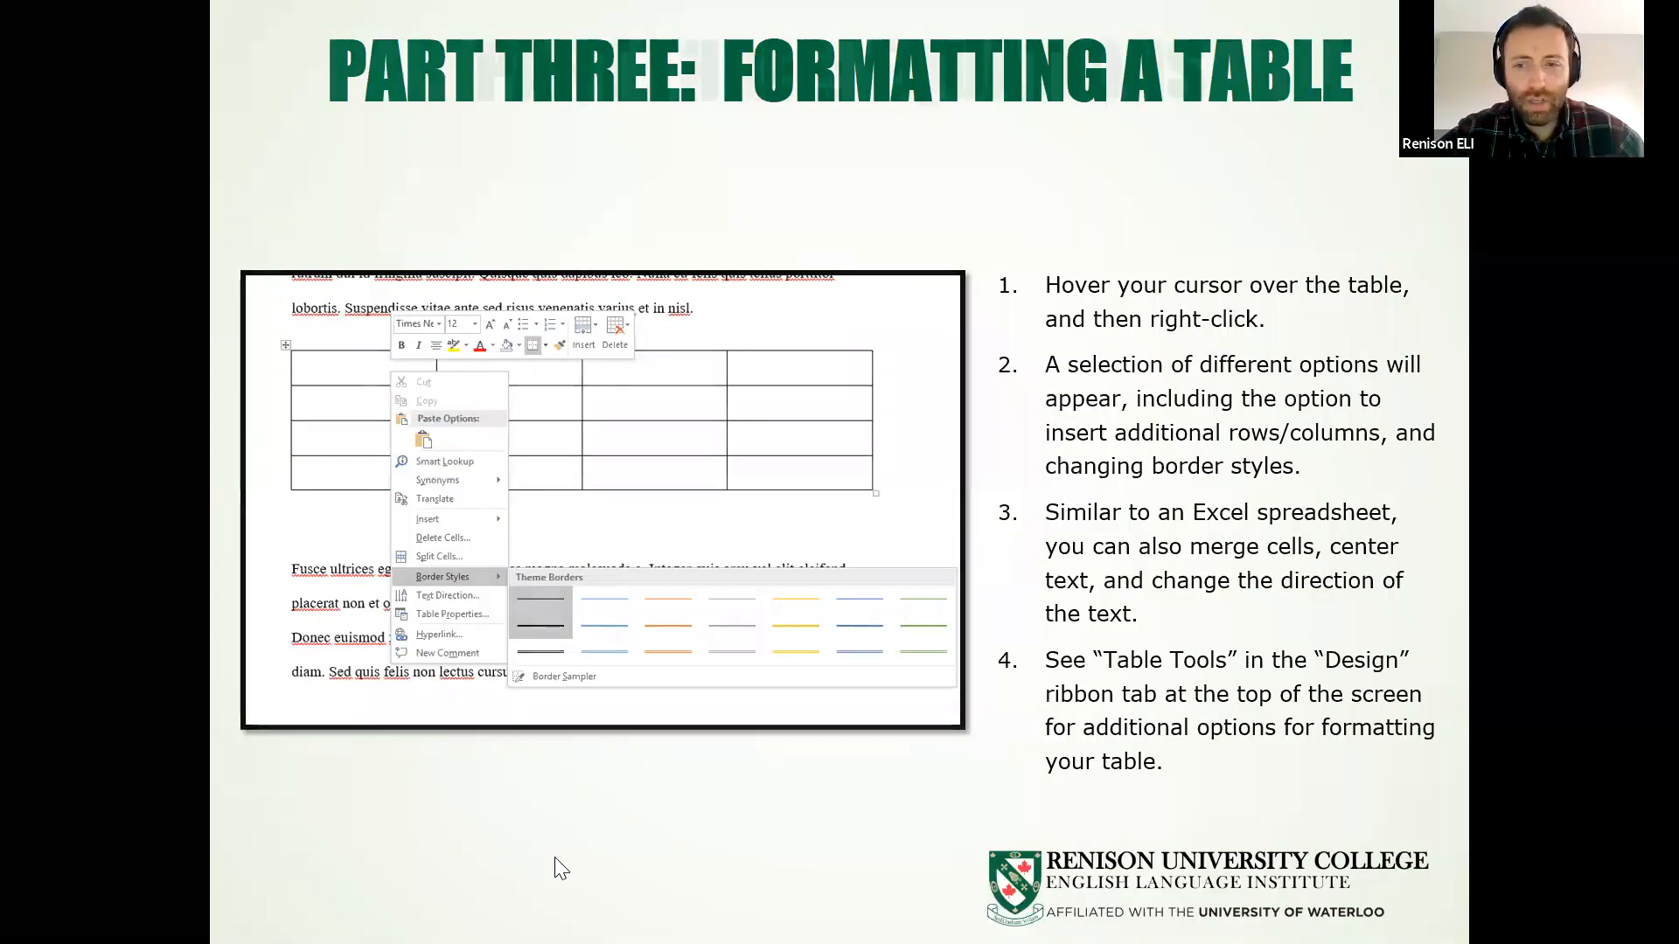
# Advance the slideshow to PART THREE: EQUATIONS and reveal the equations list screenshot
pyautogui.click(555, 860)
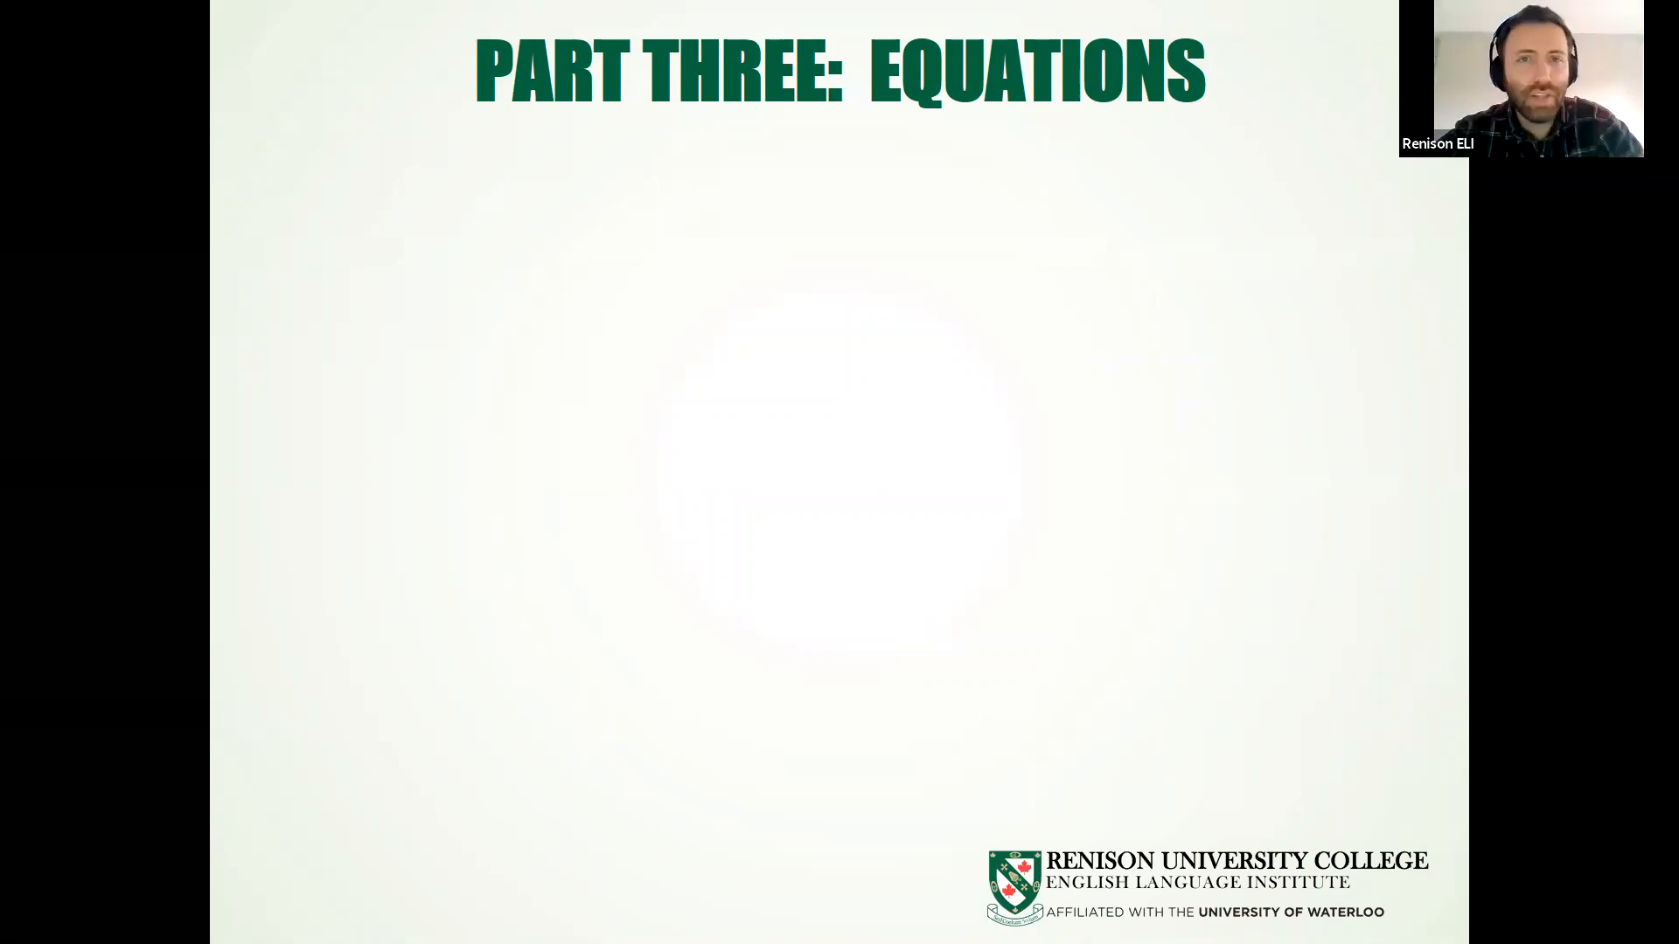
pyautogui.click(468, 267)
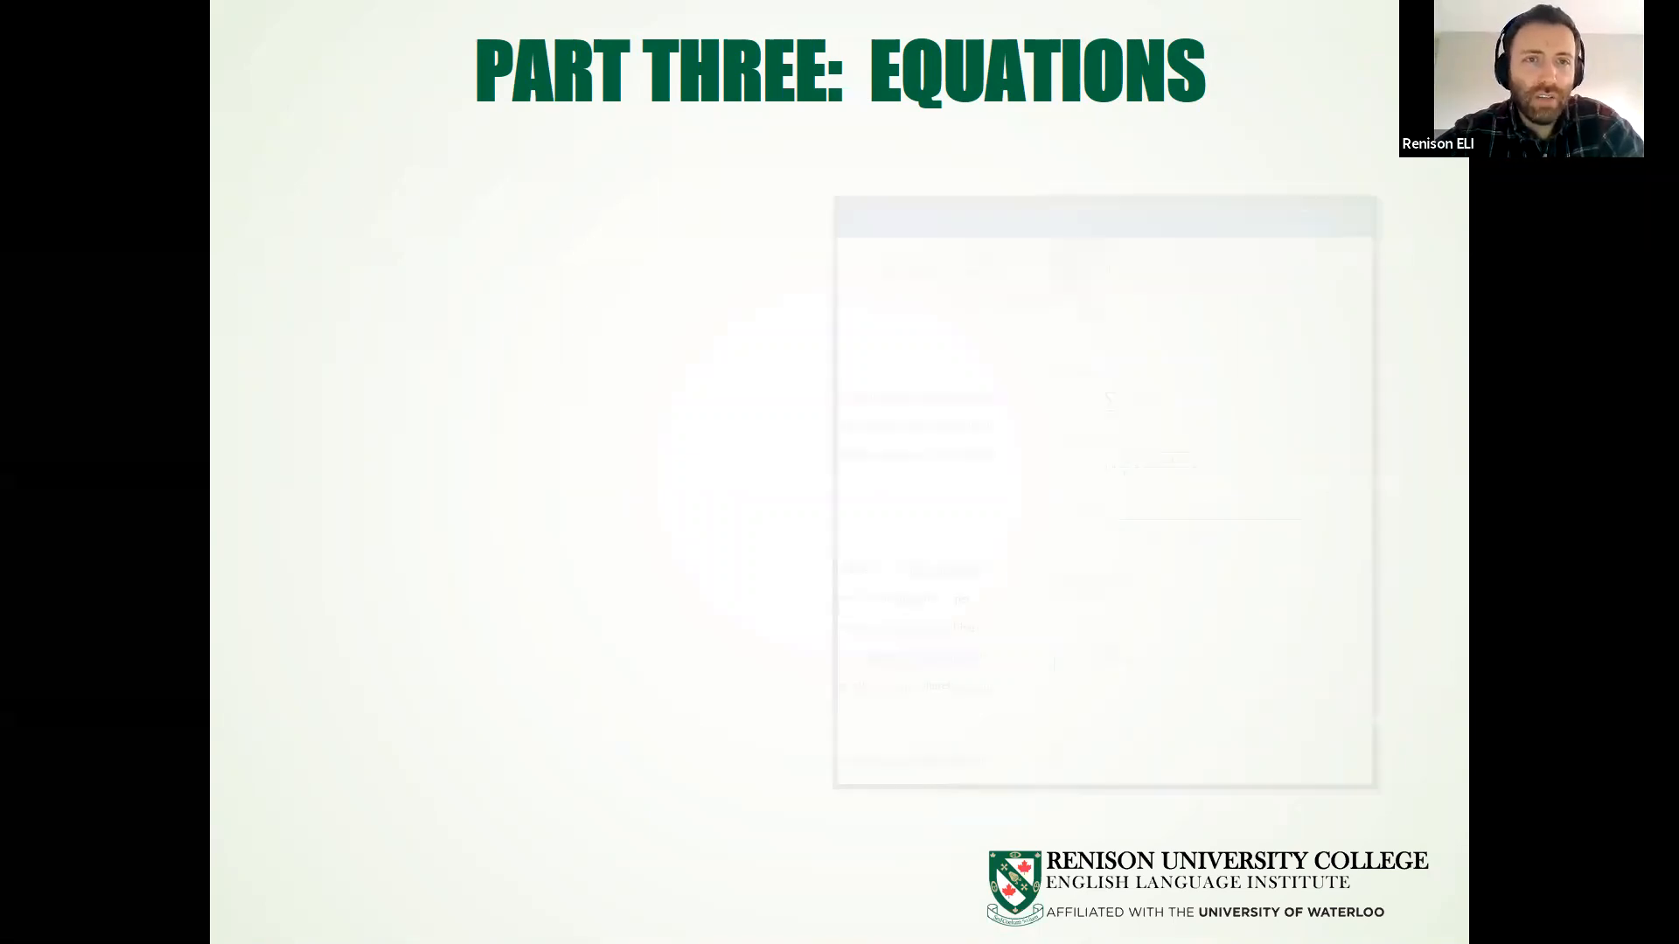